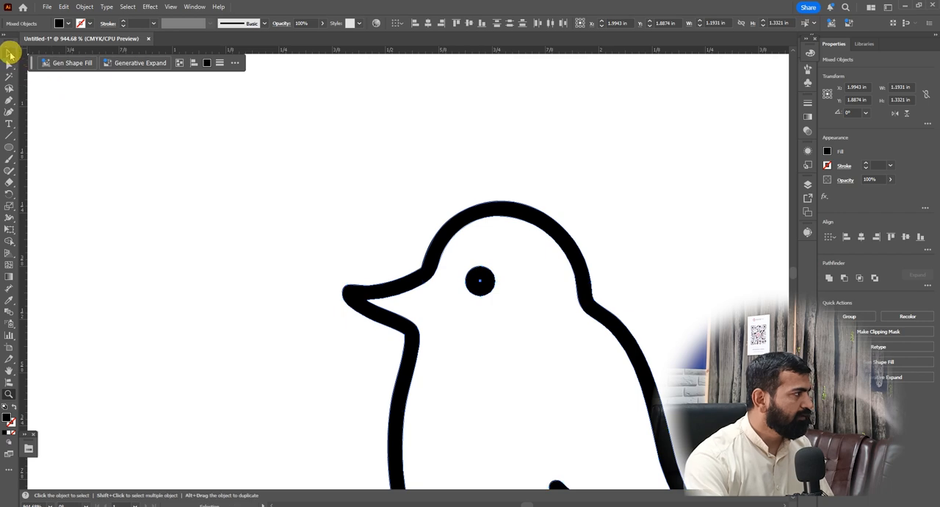
Scale the bird outline up proportionally about its centre to about 2.9 × 3.24 in, then deselect it
{"action": "scroll", "coordinate": [167, 208], "scroll_direction": "down", "scroll_amount": 3}
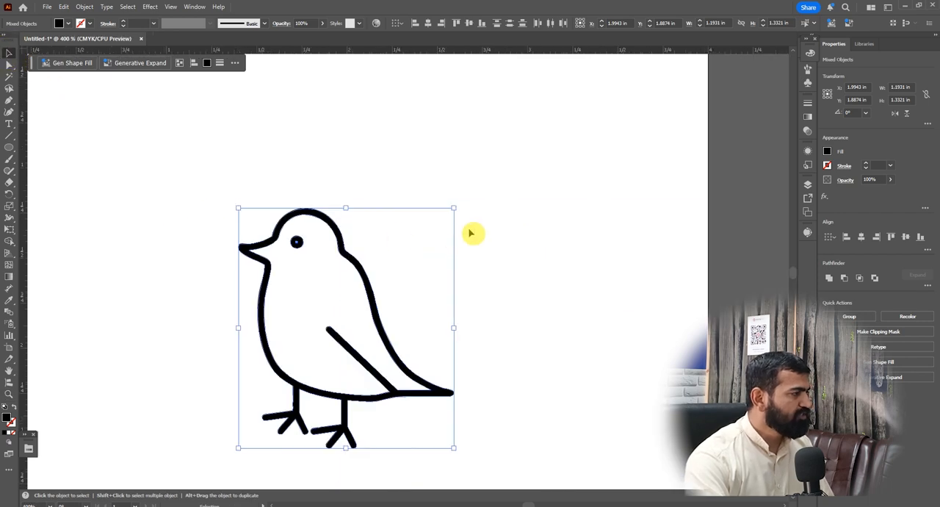
{"action": "scroll", "coordinate": [473, 234], "scroll_direction": "down", "scroll_amount": 3}
{"action": "scroll", "coordinate": [430, 273], "scroll_direction": "up", "scroll_amount": 5}
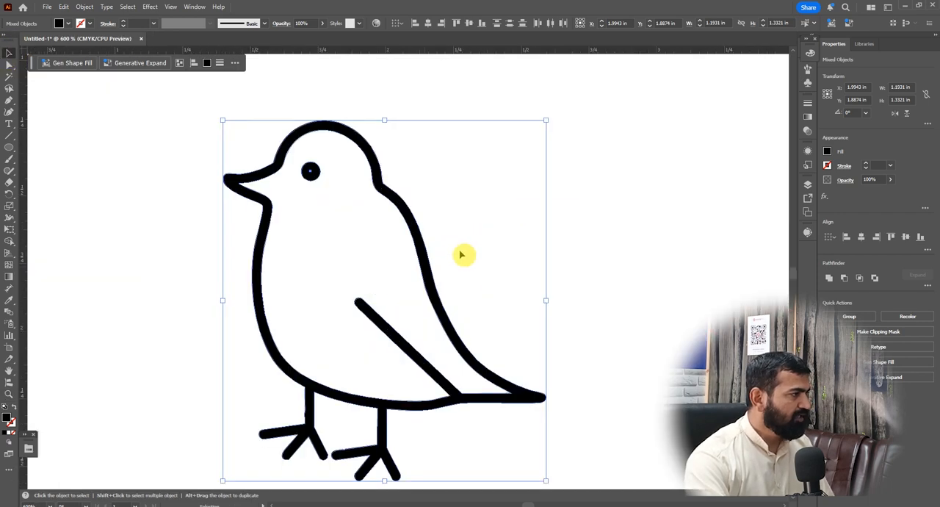
{"action": "scroll", "coordinate": [444, 254], "scroll_direction": "down", "scroll_amount": 2}
{"action": "scroll", "coordinate": [451, 316], "scroll_direction": "down", "scroll_amount": 2}
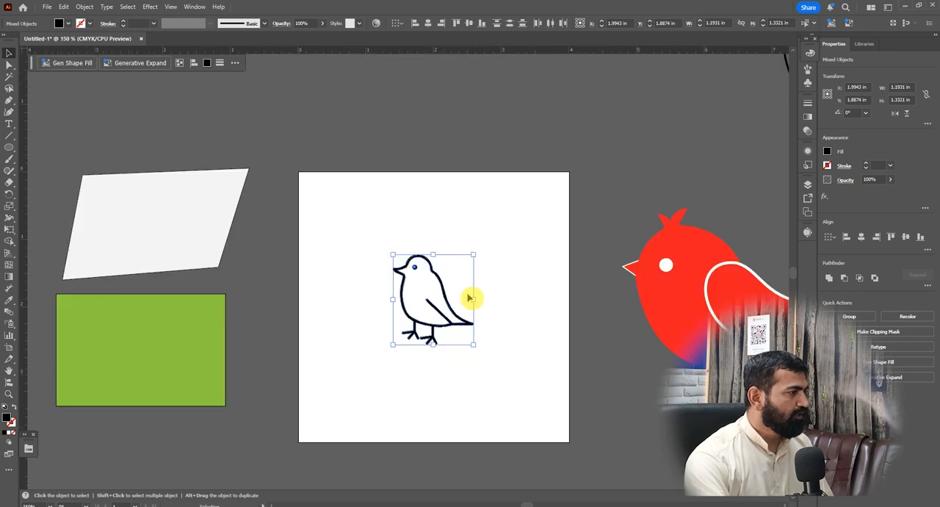
{"action": "left_click_drag", "start_coordinate": [476, 257], "coordinate": [563, 192]}
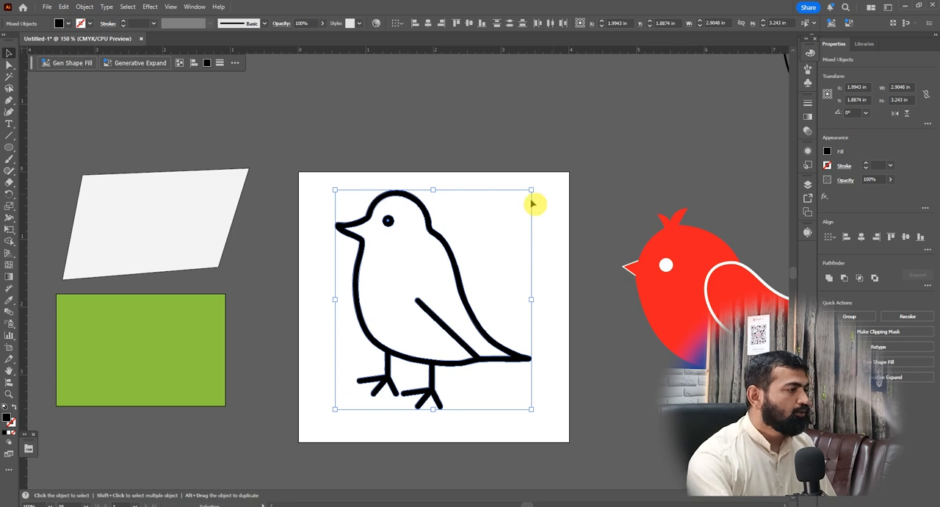
{"action": "left_click", "coordinate": [612, 182]}
Draw a closed straight-sided path with the Pen tool through the bird's beak tip, nape, tail tip and belly above the rear leg
{"action": "key", "text": "z"}
{"action": "left_click_drag", "start_coordinate": [277, 154], "coordinate": [394, 261]}
{"action": "left_click", "coordinate": [10, 54]}
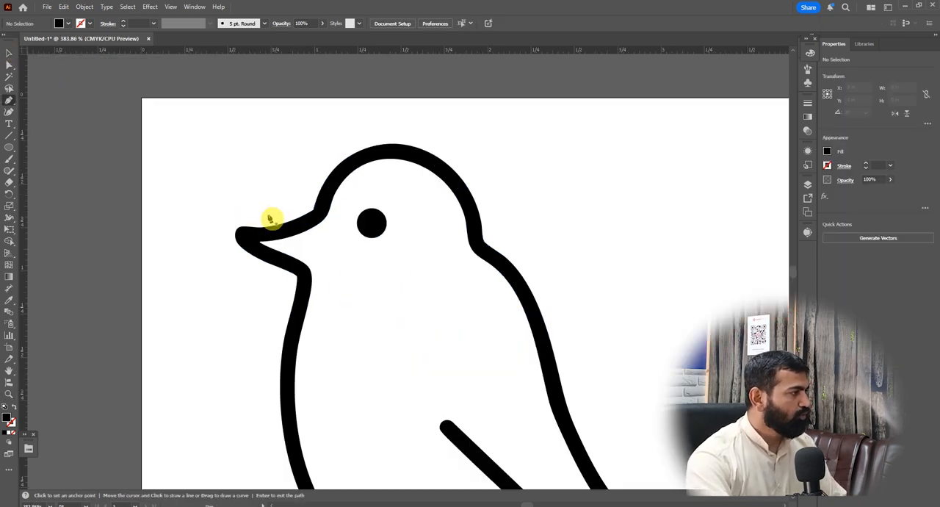
{"action": "left_click", "coordinate": [9, 101]}
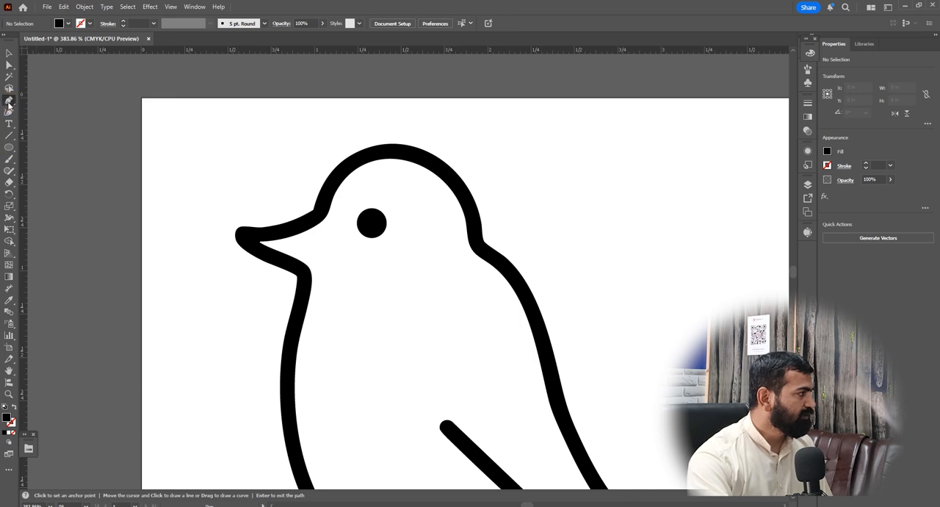
{"action": "left_click", "coordinate": [367, 232]}
{"action": "left_click", "coordinate": [251, 236]}
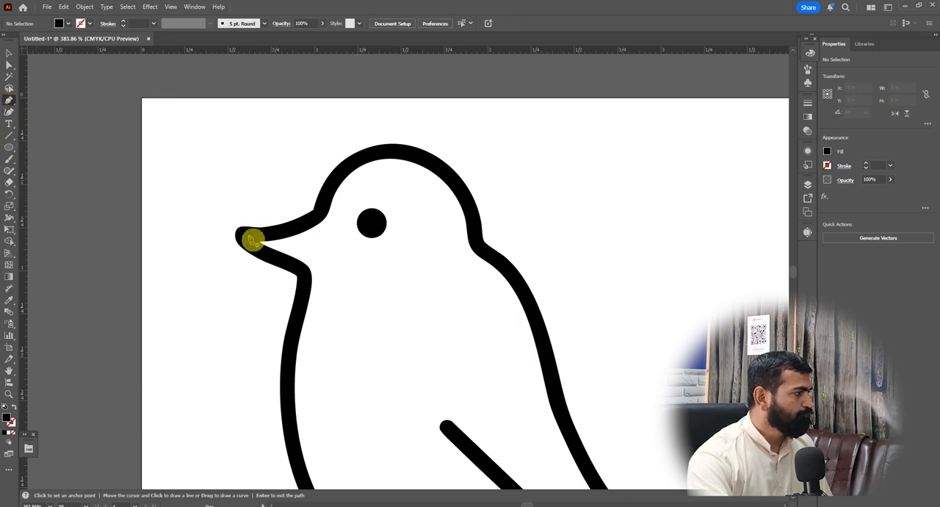
{"action": "left_click", "coordinate": [247, 237]}
{"action": "left_click_drag", "start_coordinate": [479, 247], "coordinate": [446, 312]}
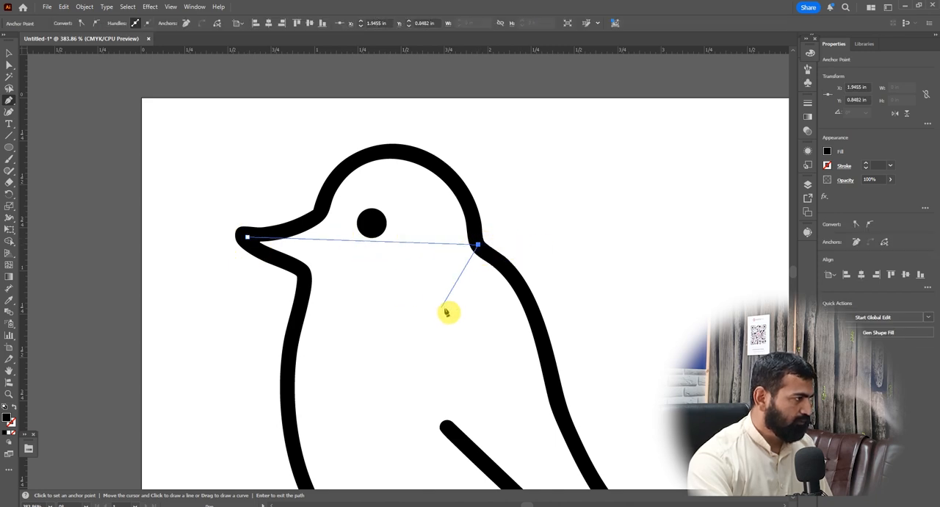
{"action": "key", "text": "ctrl+1"}
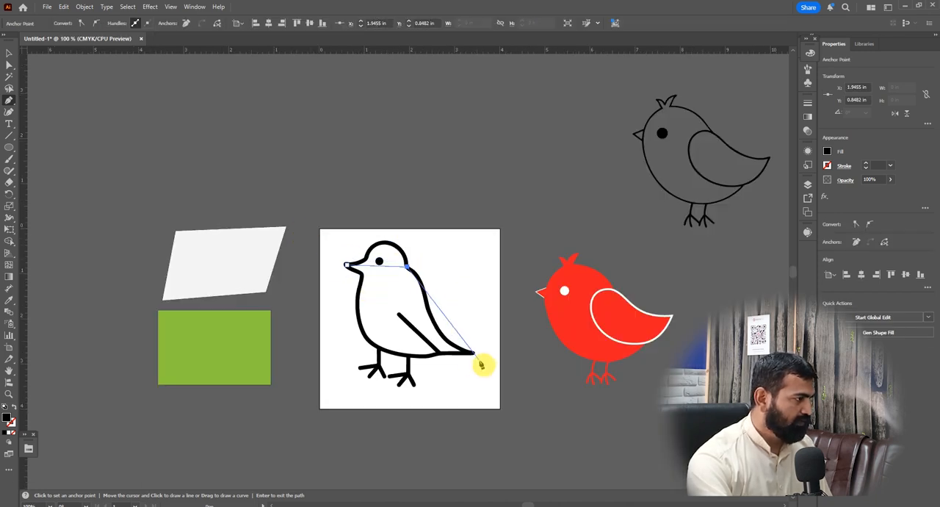
{"action": "left_click", "coordinate": [475, 352]}
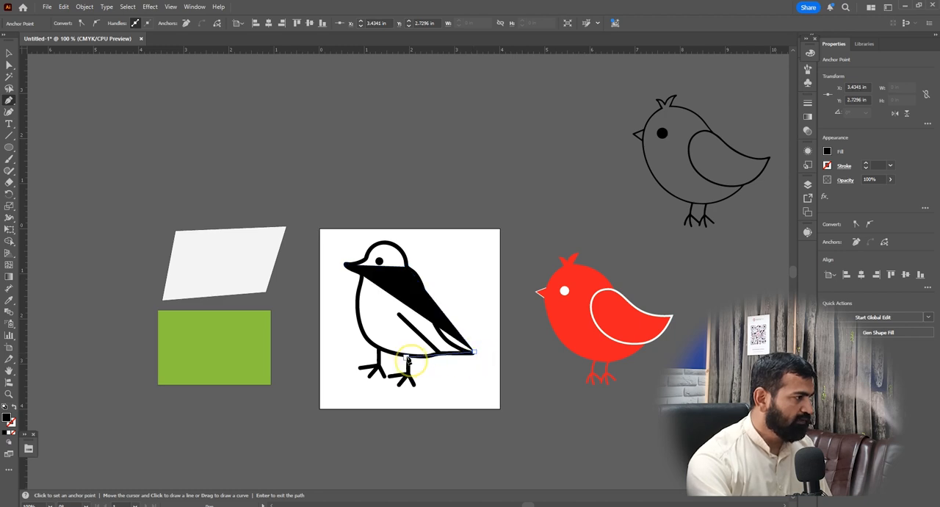
{"action": "left_click", "coordinate": [406, 357]}
{"action": "left_click", "coordinate": [348, 269]}
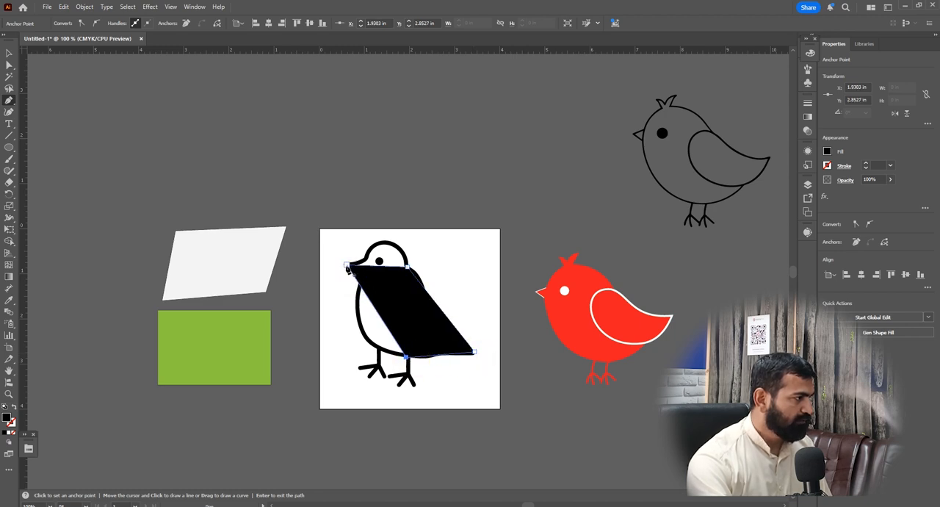
{"action": "left_click", "coordinate": [346, 265]}
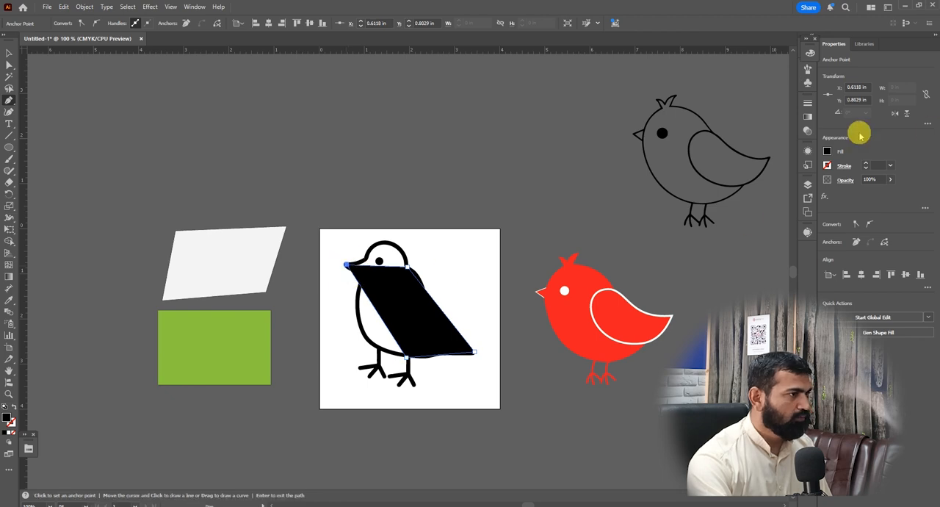
Remove the new path's fill and set its stroke weight to 3 pt
{"action": "left_click", "coordinate": [828, 152]}
{"action": "left_click", "coordinate": [722, 186]}
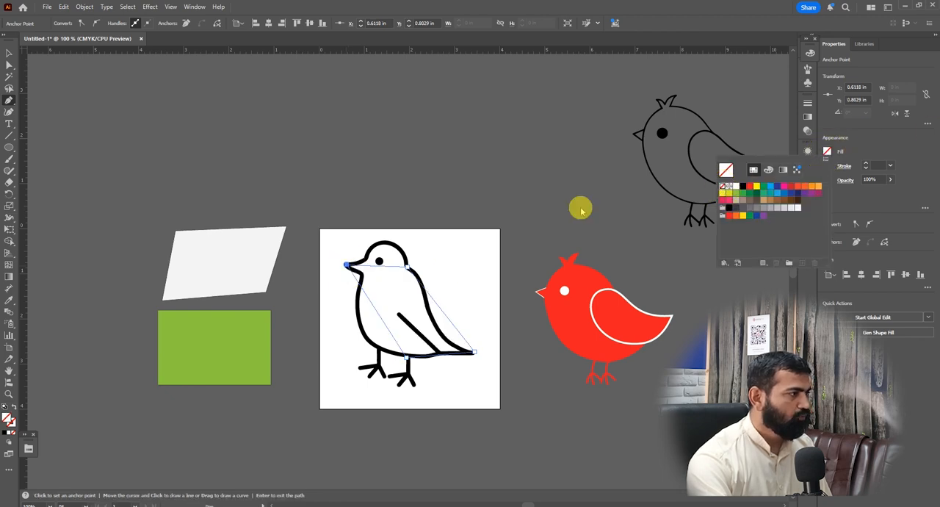
{"action": "left_click", "coordinate": [581, 209]}
{"action": "left_click", "coordinate": [891, 165]}
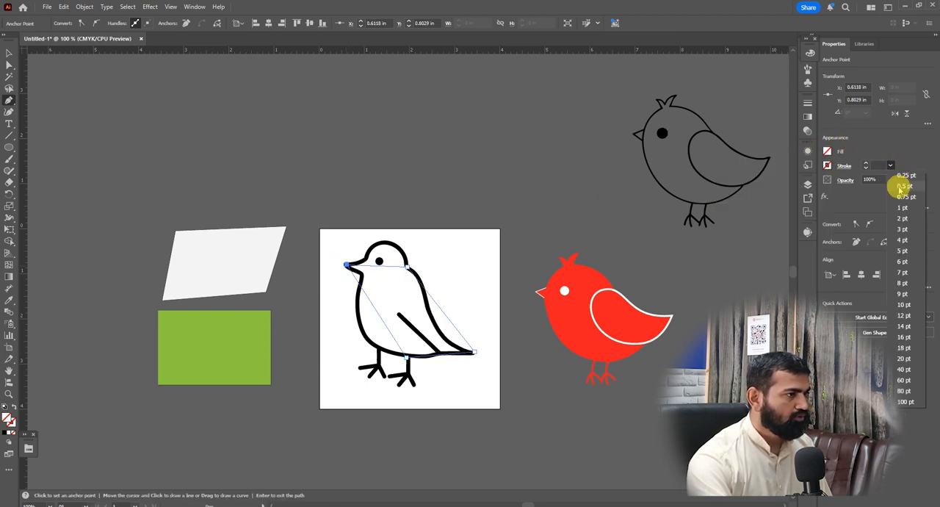
{"action": "left_click", "coordinate": [904, 207]}
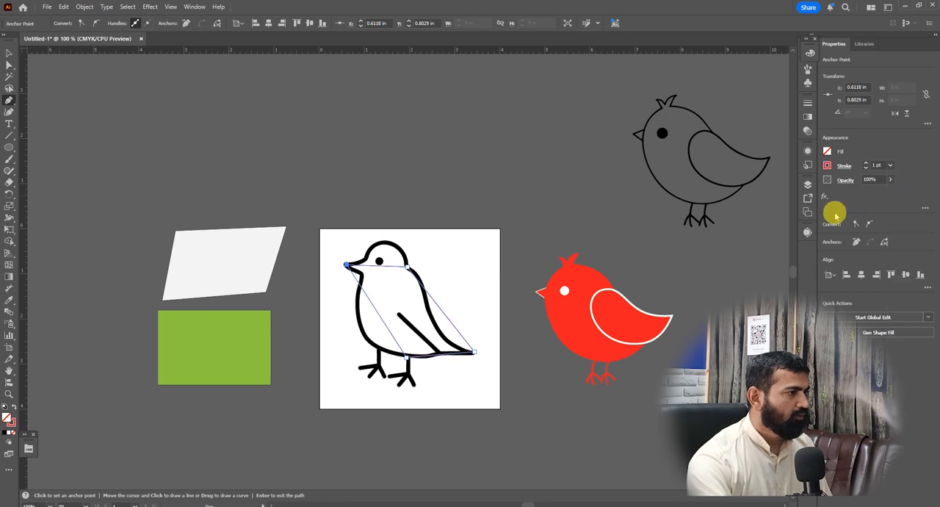
{"action": "left_click", "coordinate": [890, 167]}
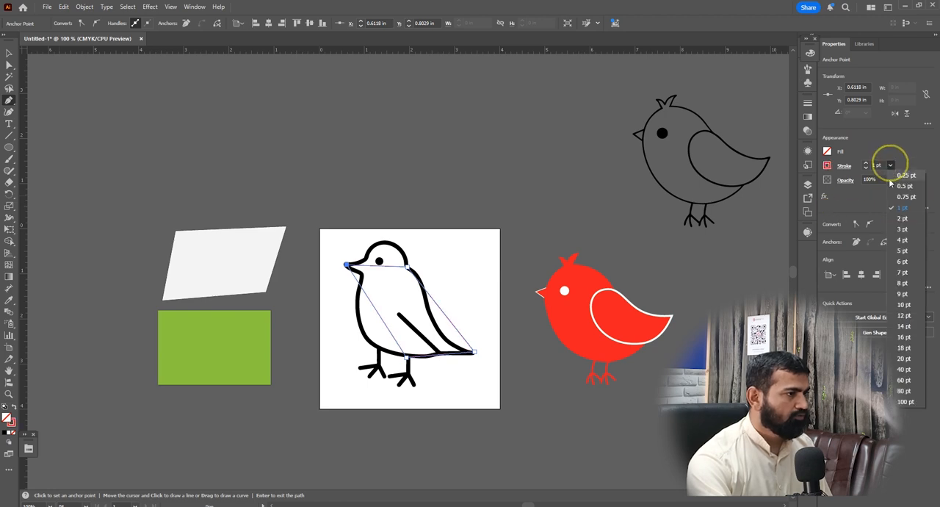
{"action": "left_click", "coordinate": [898, 232]}
Add an anchor point on the path segment between the beak tip and the nape using the Add Anchor Point tool
{"action": "scroll", "coordinate": [389, 267], "scroll_direction": "up", "scroll_amount": 3}
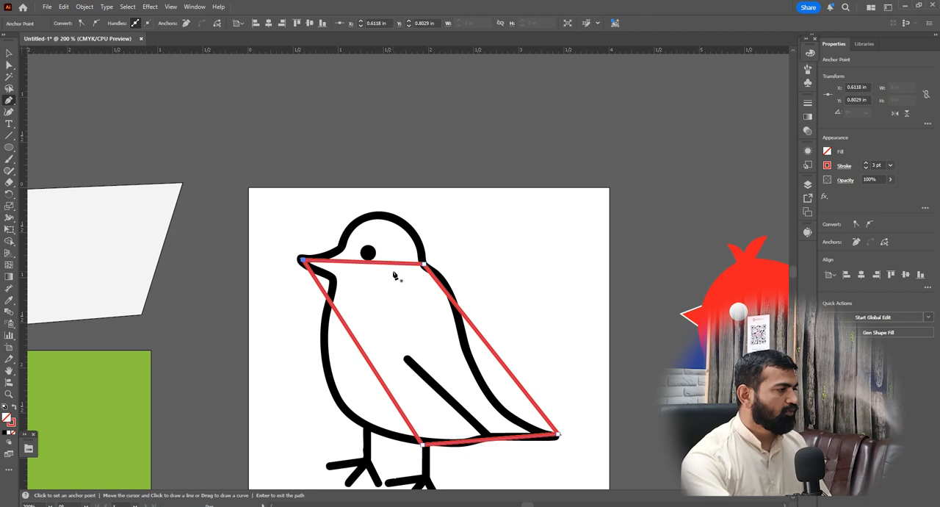
{"action": "scroll", "coordinate": [400, 274], "scroll_direction": "up", "scroll_amount": 1}
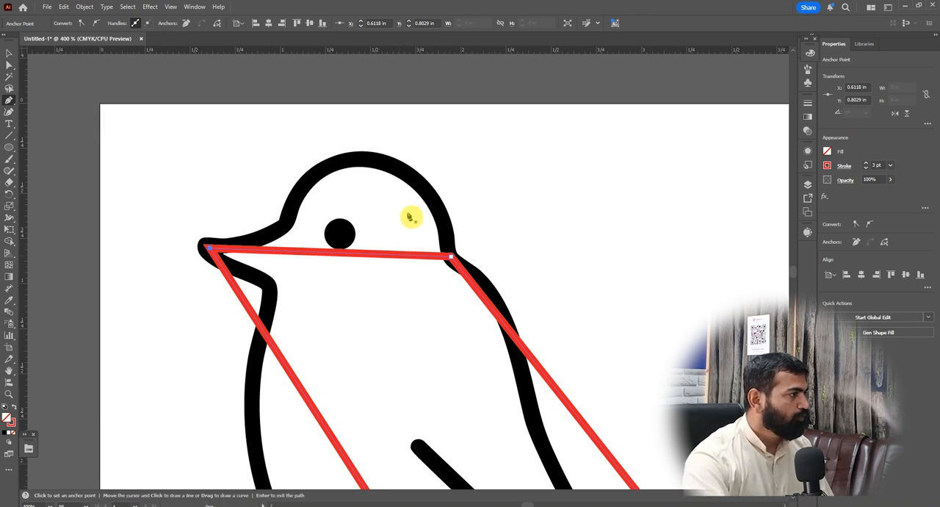
{"action": "left_click", "coordinate": [10, 100]}
{"action": "mouse_move", "coordinate": [9, 100]}
{"action": "left_mouse_down"}
{"action": "mouse_move", "coordinate": [63, 105]}
{"action": "mouse_move", "coordinate": [63, 115]}
{"action": "left_mouse_up"}
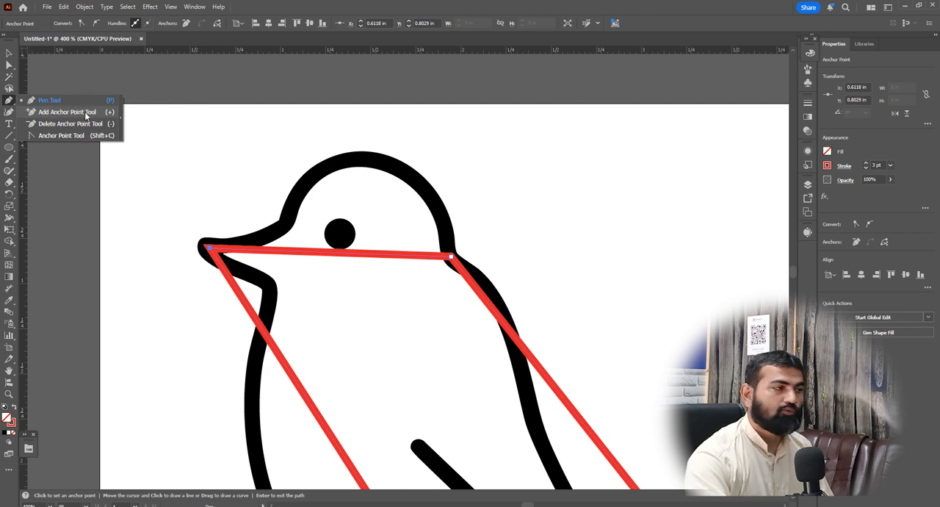
{"action": "left_click", "coordinate": [84, 112]}
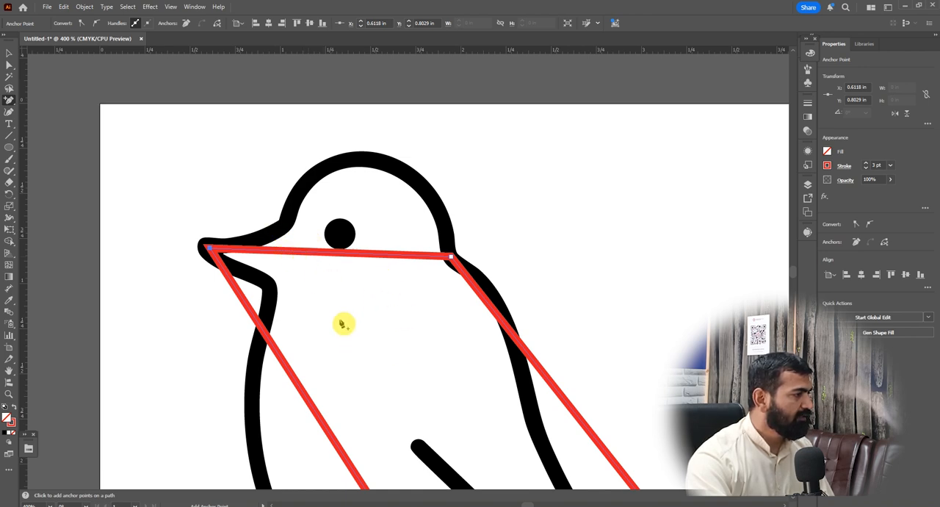
{"action": "left_click", "coordinate": [293, 255]}
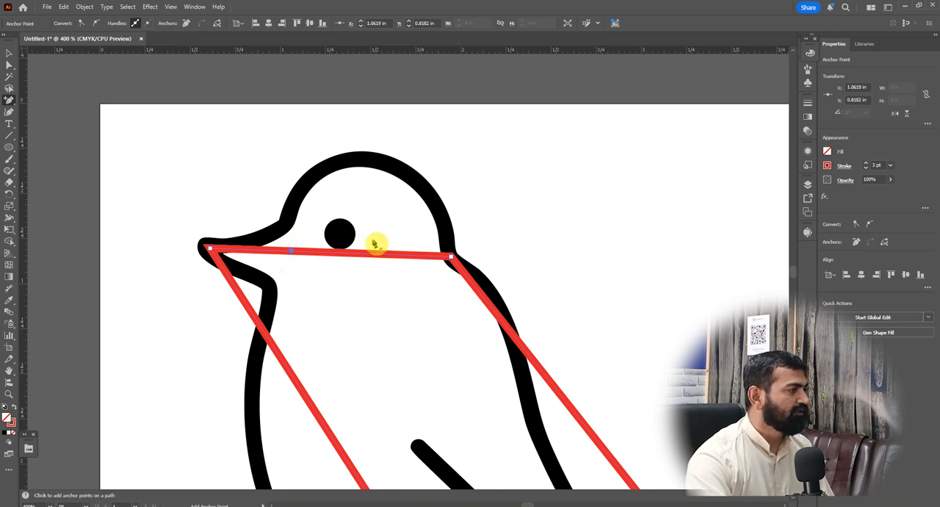
{"action": "left_click", "coordinate": [291, 257]}
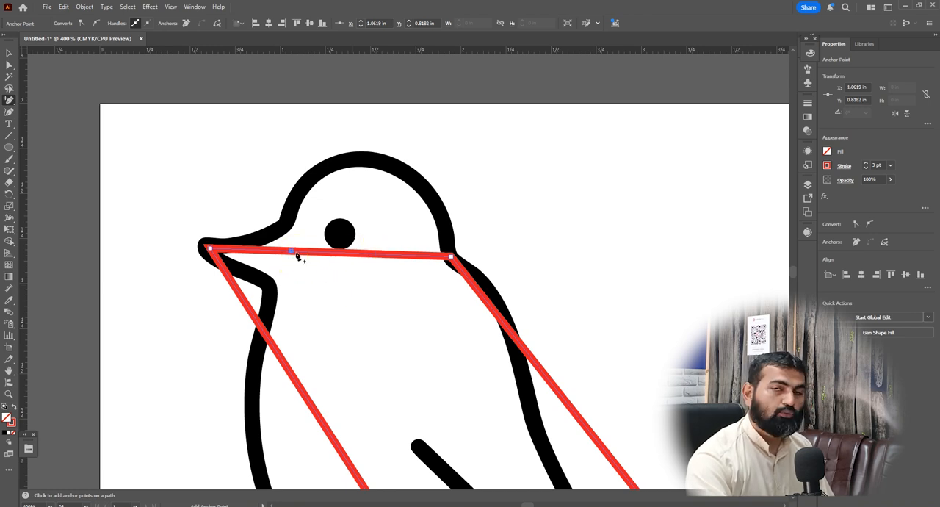
Move the added anchor point up to the corner where the upper beak meets the forehead
{"action": "scroll", "coordinate": [293, 262], "scroll_direction": "up", "scroll_amount": 2}
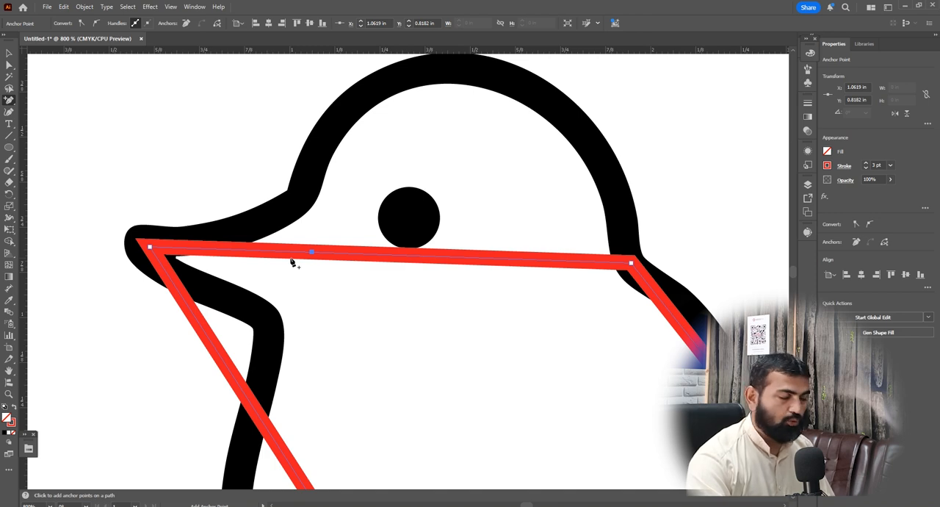
{"action": "left_click", "coordinate": [7, 64]}
{"action": "left_click", "coordinate": [312, 254]}
{"action": "left_click_drag", "start_coordinate": [312, 254], "coordinate": [302, 193]}
Add anchor points for the corner below the beak and on the bottom segment, and place them at the throat and the wing-tail junction
{"action": "scroll", "coordinate": [327, 184], "scroll_direction": "down", "scroll_amount": 3}
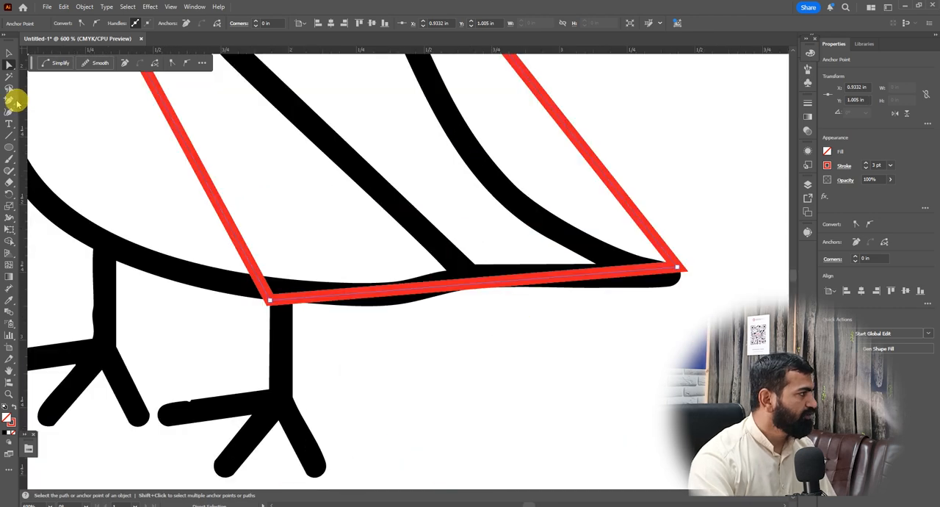
{"action": "left_click", "coordinate": [10, 100]}
{"action": "left_click", "coordinate": [473, 284]}
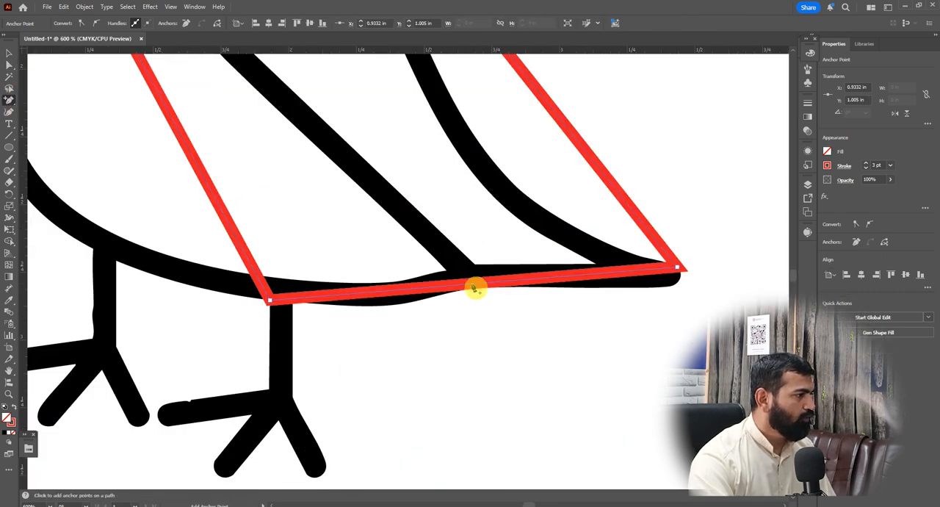
{"action": "left_click", "coordinate": [9, 66]}
{"action": "left_click_drag", "start_coordinate": [475, 289], "coordinate": [467, 272]}
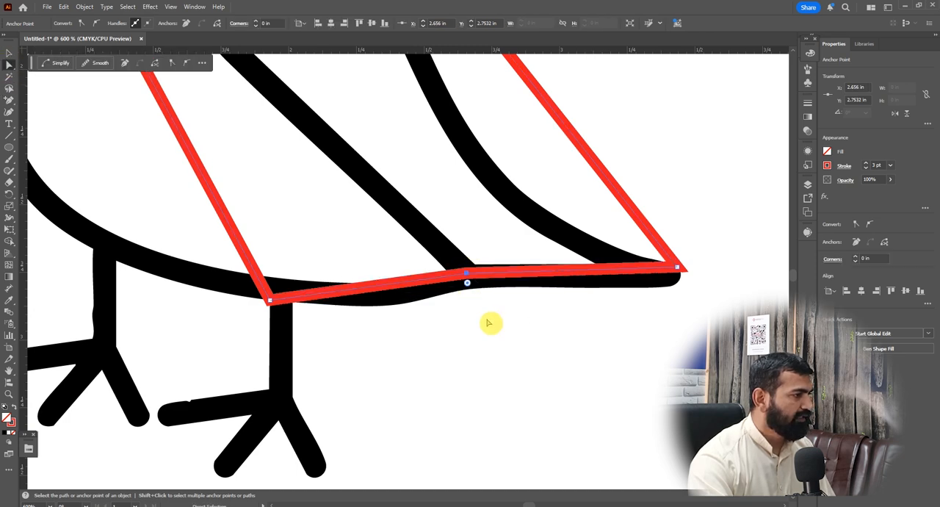
Try removing the throat anchor point with the Delete Anchor Point tool and undo the deletion
{"action": "scroll", "coordinate": [487, 323], "scroll_direction": "down", "scroll_amount": 3}
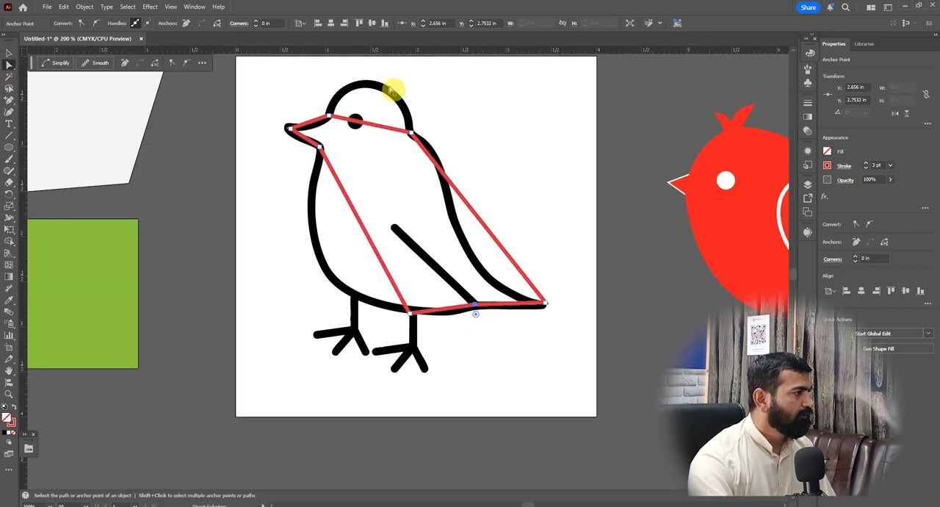
{"action": "scroll", "coordinate": [343, 95], "scroll_direction": "up", "scroll_amount": 1}
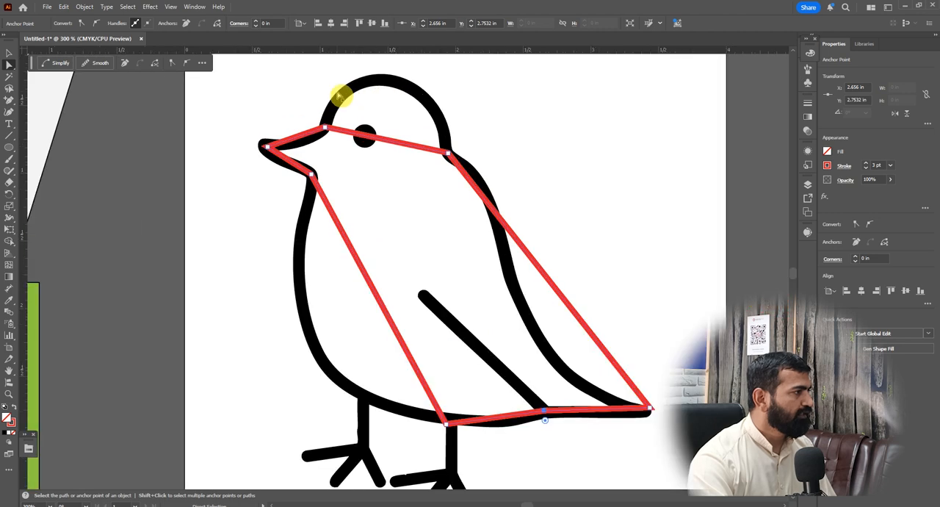
{"action": "left_click", "coordinate": [8, 101]}
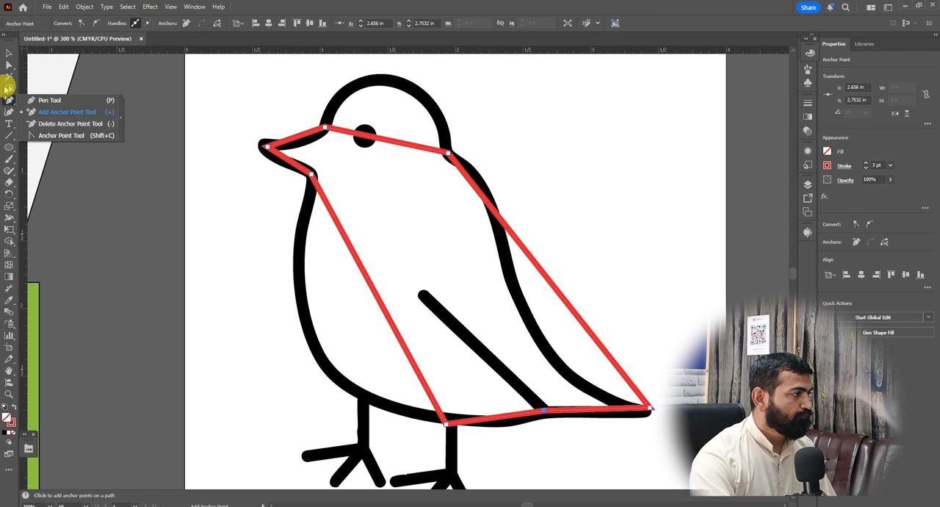
{"action": "key", "text": "minus"}
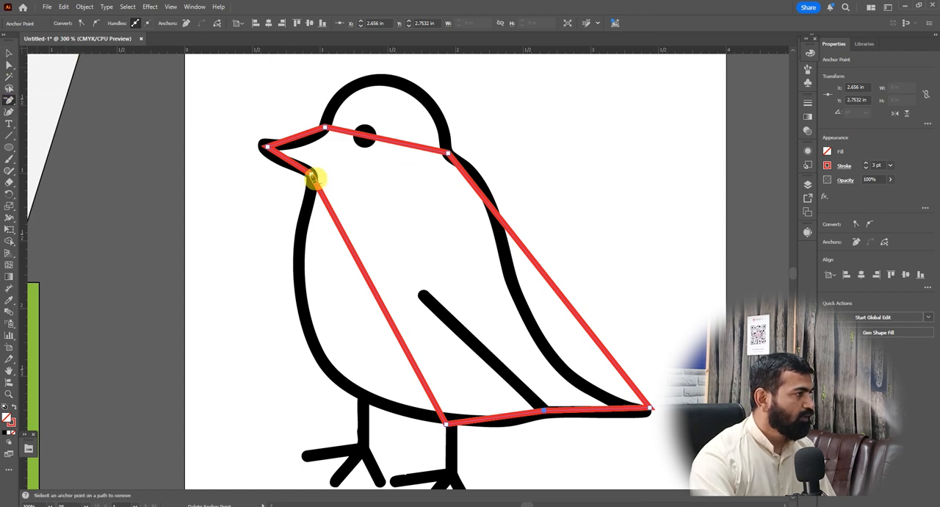
{"action": "left_click", "coordinate": [312, 178]}
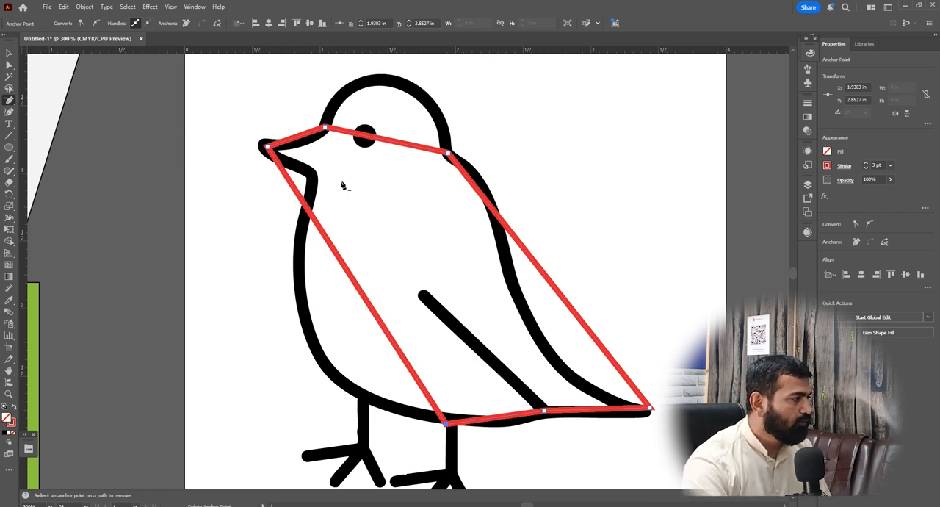
{"action": "key", "text": "ctrl+z"}
{"action": "left_click", "coordinate": [308, 173]}
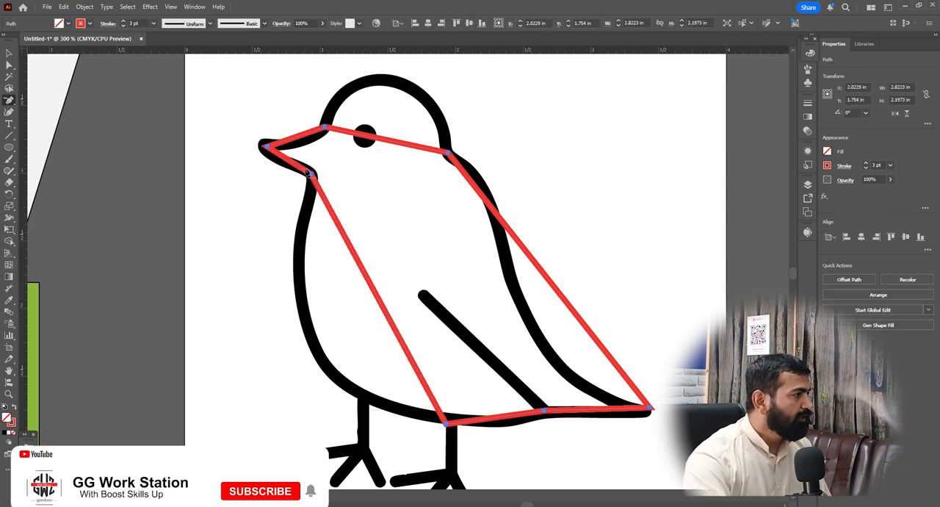
Bend the straight segment between the forehead and nape into the curve of the head using the Anchor Point tool
{"action": "left_click", "coordinate": [10, 102]}
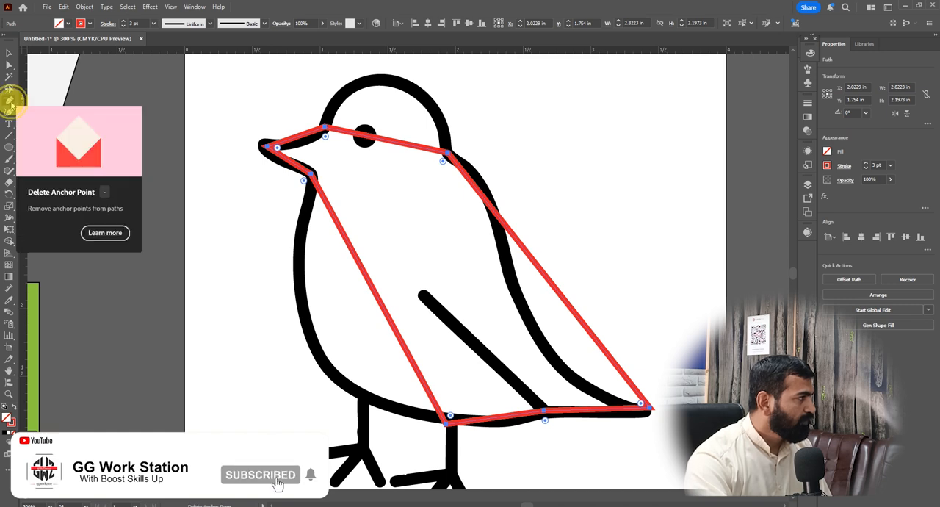
{"action": "left_click", "coordinate": [10, 100]}
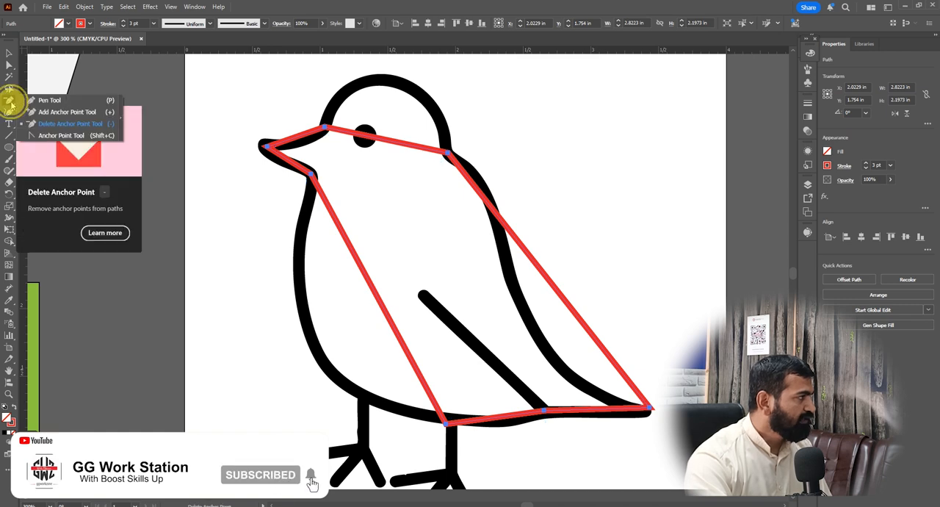
{"action": "left_click", "coordinate": [66, 137]}
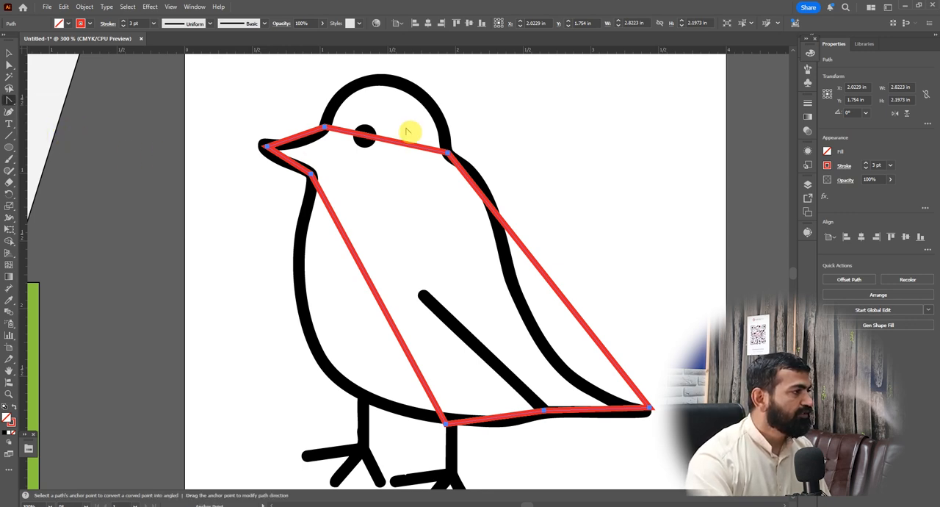
{"action": "left_click_drag", "start_coordinate": [389, 145], "coordinate": [391, 84]}
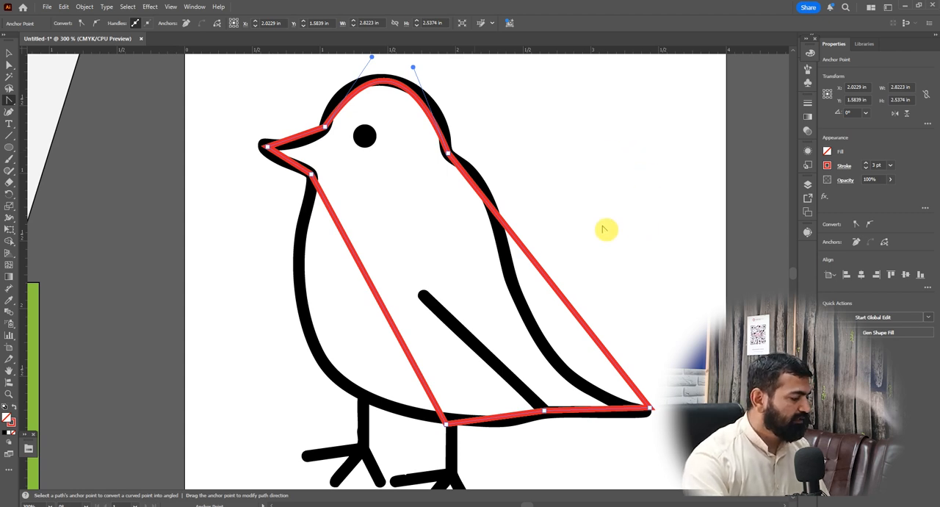
With the Pen tool, bend the segment from nape to tail tip and adjust both direction handles to follow the back's S-curve
{"action": "key", "text": "a"}
{"action": "left_click_drag", "start_coordinate": [9, 100], "coordinate": [29, 97]}
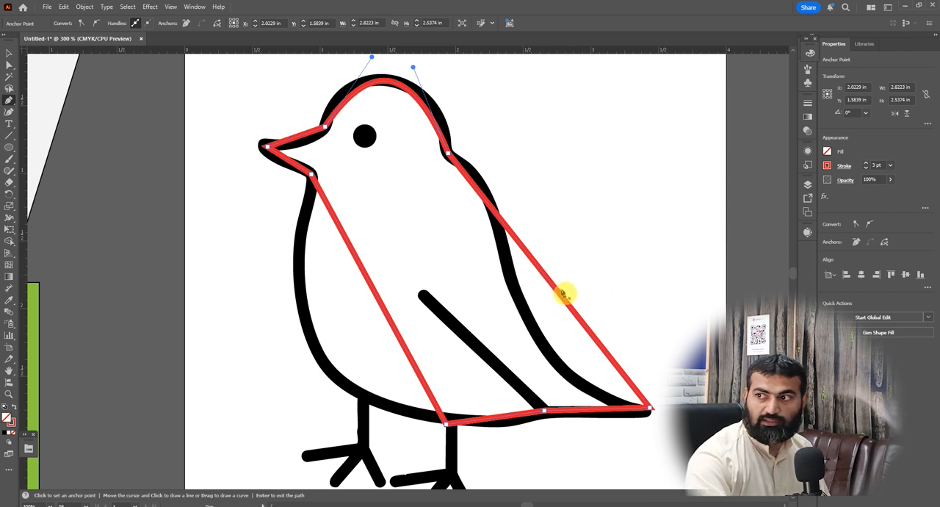
{"action": "key", "text": "alt"}
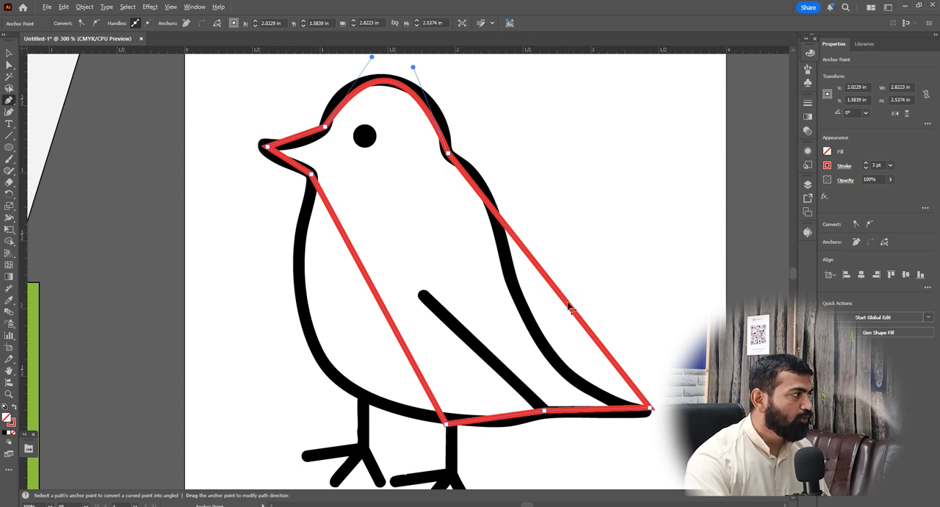
{"action": "left_click_drag", "start_coordinate": [569, 309], "coordinate": [550, 353]}
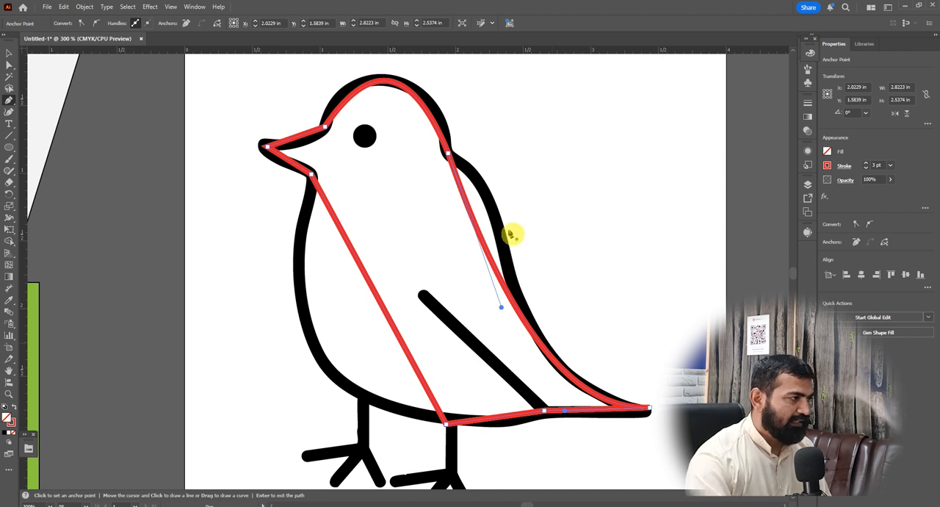
{"action": "left_click_drag", "start_coordinate": [483, 245], "coordinate": [516, 221]}
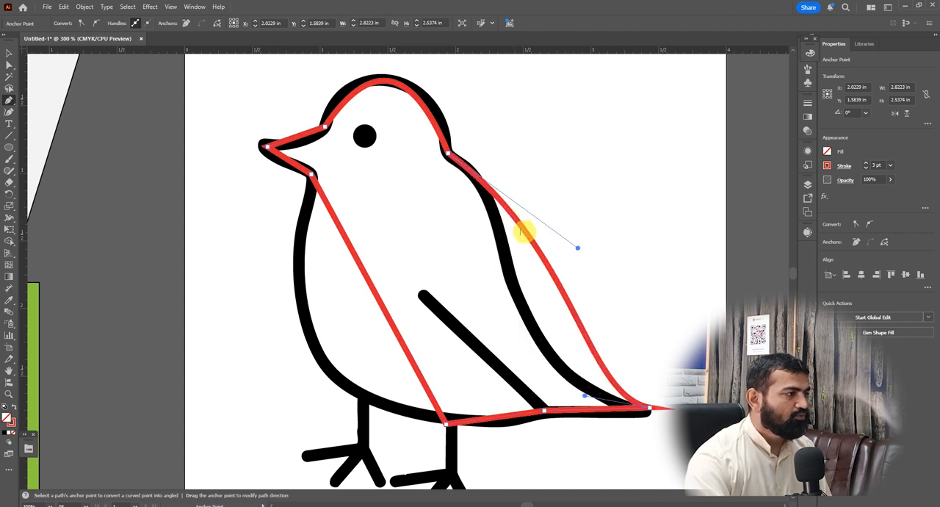
{"action": "left_click_drag", "start_coordinate": [588, 400], "coordinate": [468, 370]}
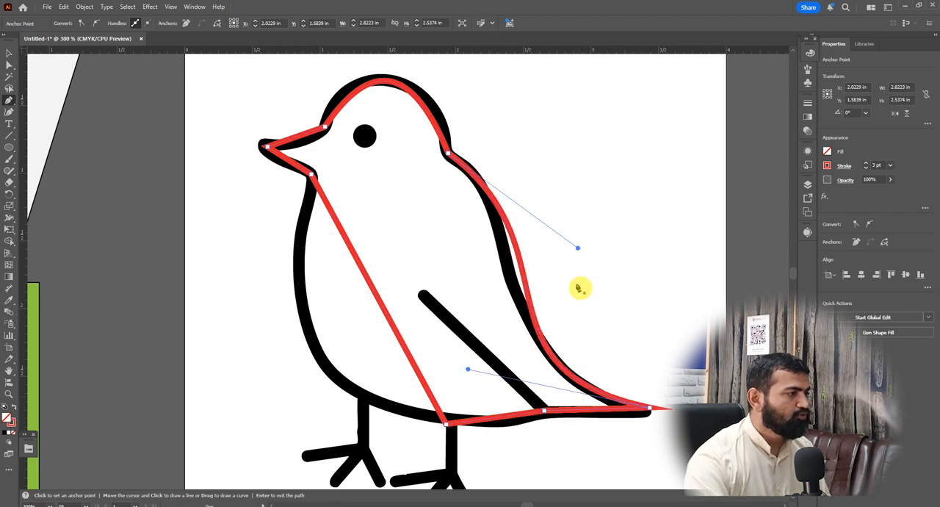
{"action": "left_click_drag", "start_coordinate": [578, 249], "coordinate": [553, 257]}
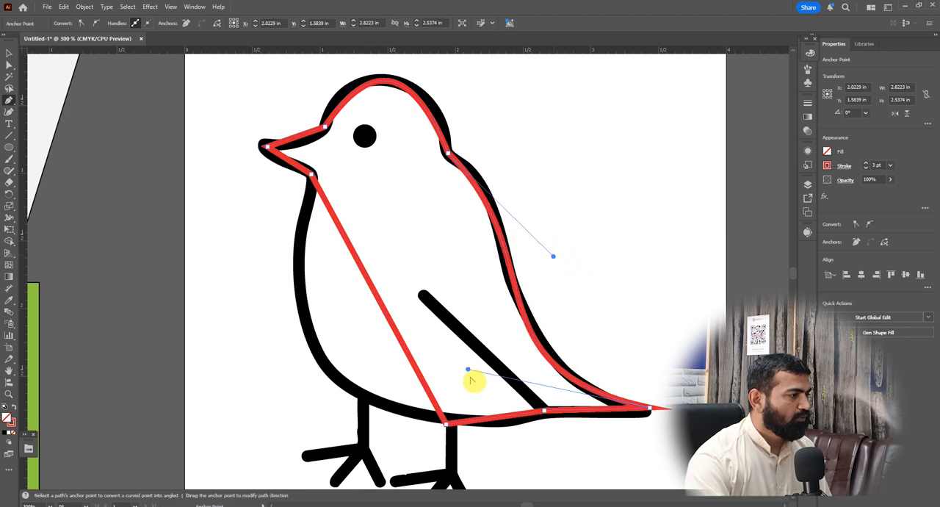
{"action": "left_click_drag", "start_coordinate": [469, 372], "coordinate": [484, 369]}
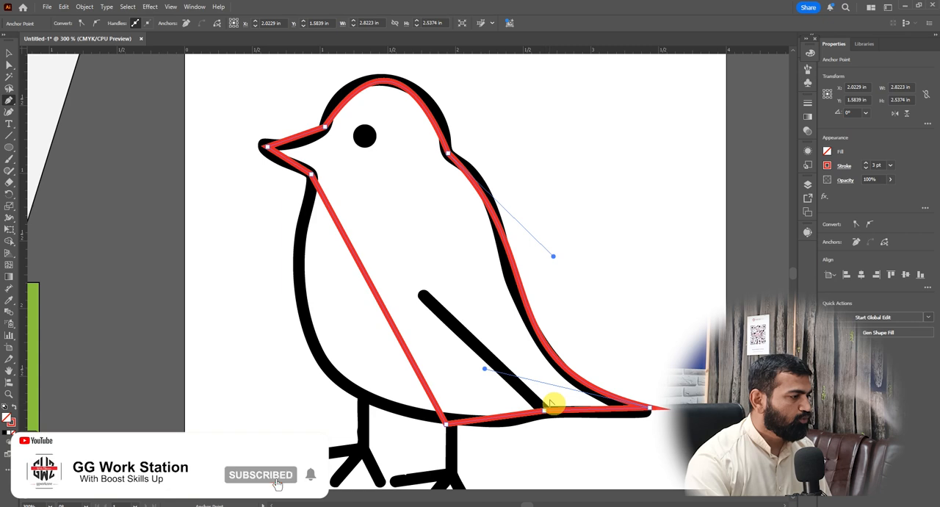
Bend the two bottom segments slightly downward and curve the throat-to-belly segment outward along the bird's breast
{"action": "left_click_drag", "start_coordinate": [504, 418], "coordinate": [507, 425]}
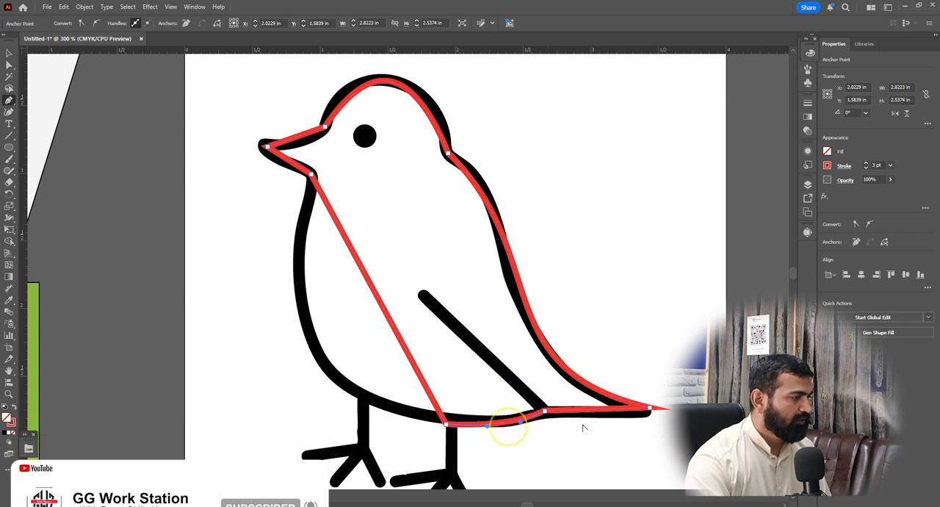
{"action": "left_click_drag", "start_coordinate": [595, 412], "coordinate": [597, 416]}
{"action": "left_click_drag", "start_coordinate": [389, 321], "coordinate": [315, 360]}
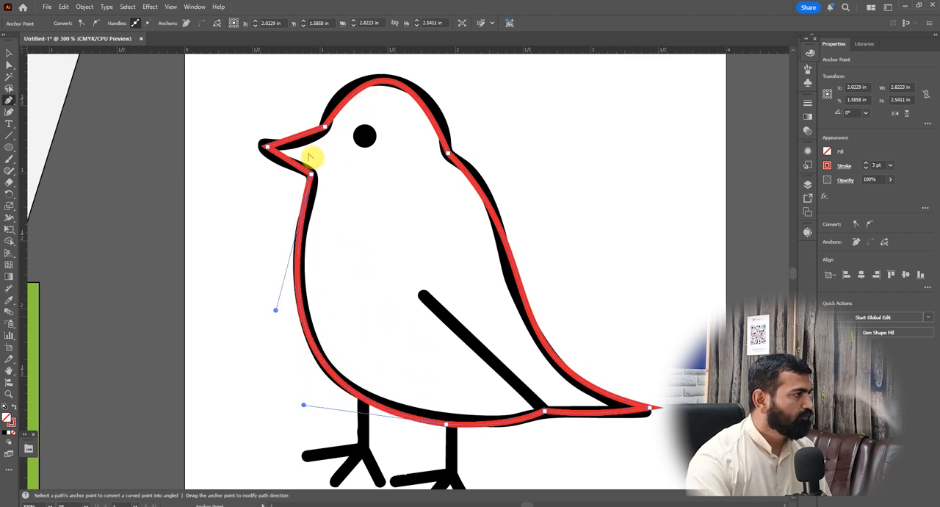
Reshape the head curve by spreading the direction handles of the forehead and nape anchors with the Direct Selection tool
{"action": "scroll", "coordinate": [542, 278], "scroll_direction": "down", "scroll_amount": 2}
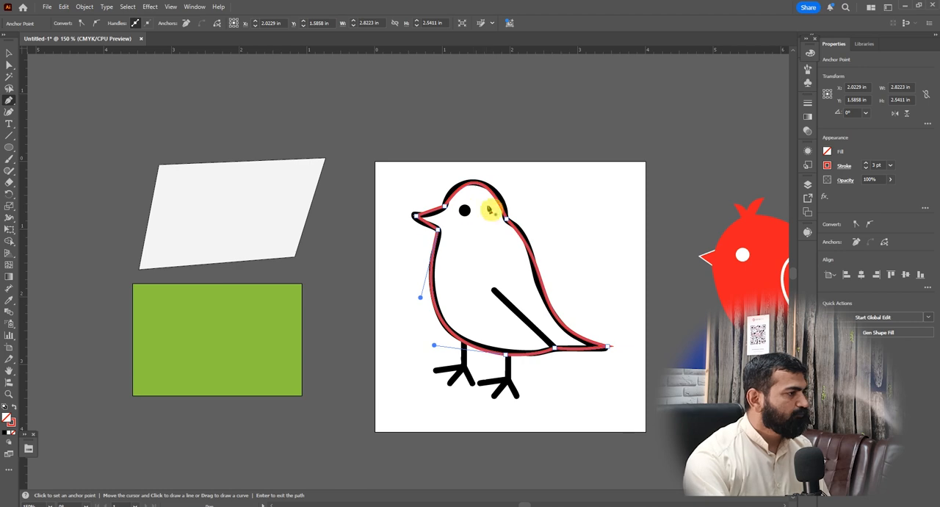
{"action": "scroll", "coordinate": [481, 183], "scroll_direction": "up", "scroll_amount": 4}
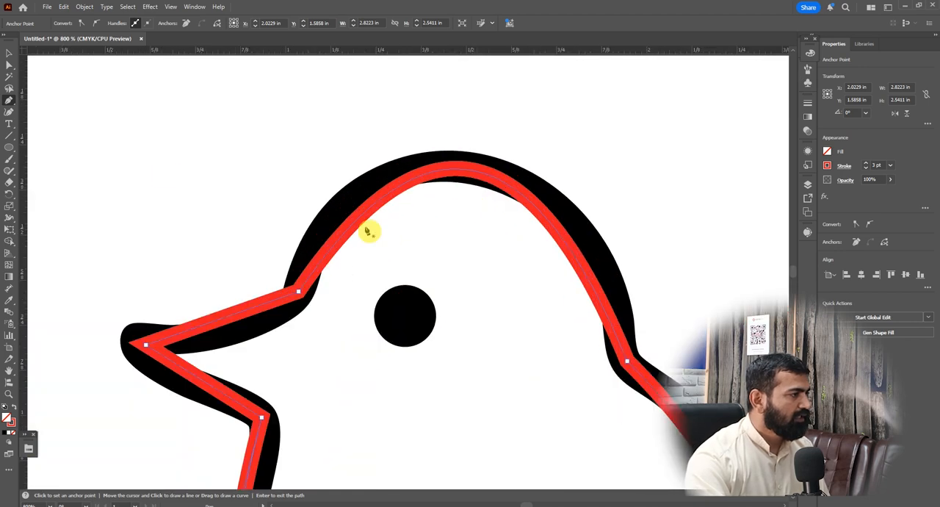
{"action": "left_click", "coordinate": [8, 65]}
{"action": "left_click", "coordinate": [315, 320]}
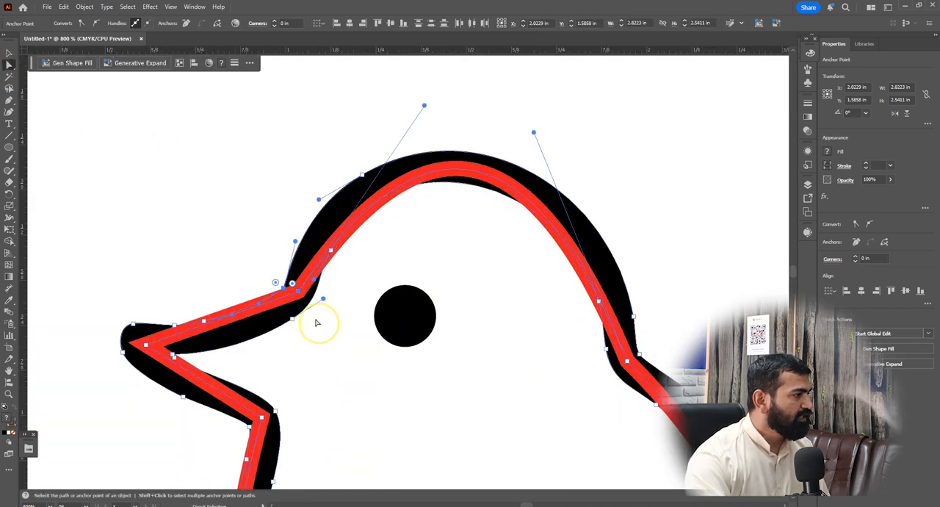
{"action": "left_click", "coordinate": [251, 236]}
{"action": "left_click", "coordinate": [292, 284]}
{"action": "left_click", "coordinate": [425, 108]}
{"action": "left_click_drag", "start_coordinate": [425, 108], "coordinate": [336, 118]}
{"action": "left_click_drag", "start_coordinate": [534, 133], "coordinate": [605, 116]}
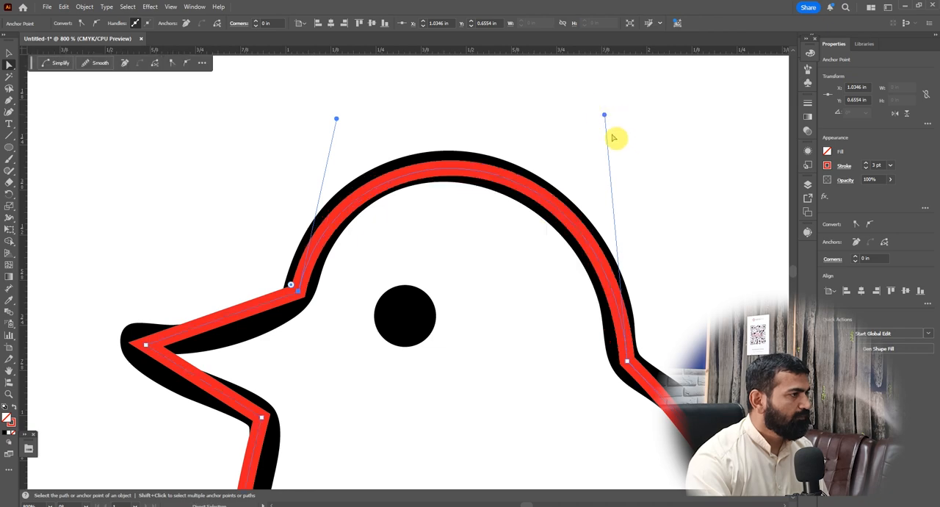
Undo the accidental move of the black bird drawing and lock it in place
{"action": "scroll", "coordinate": [382, 155], "scroll_direction": "down", "scroll_amount": 4}
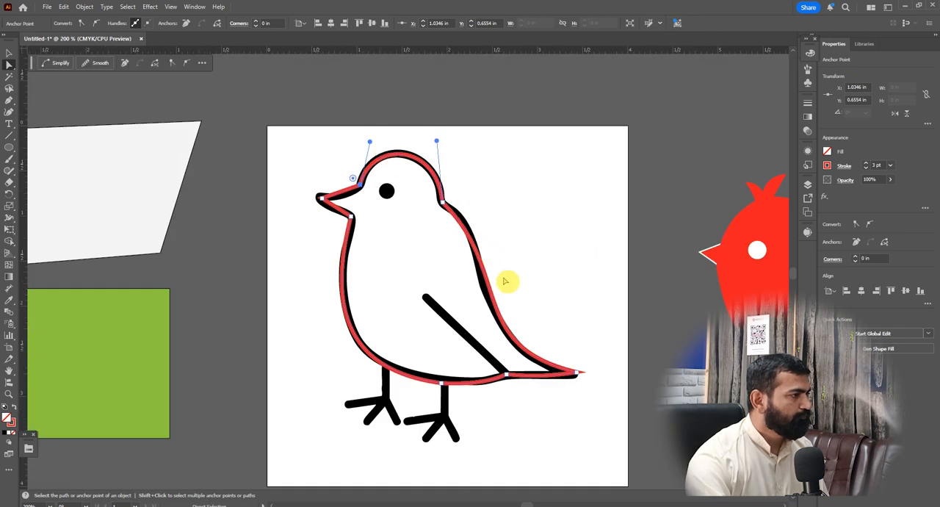
{"action": "left_click_drag", "start_coordinate": [458, 192], "coordinate": [426, 218]}
{"action": "left_click", "coordinate": [535, 210]}
{"action": "left_click", "coordinate": [8, 54]}
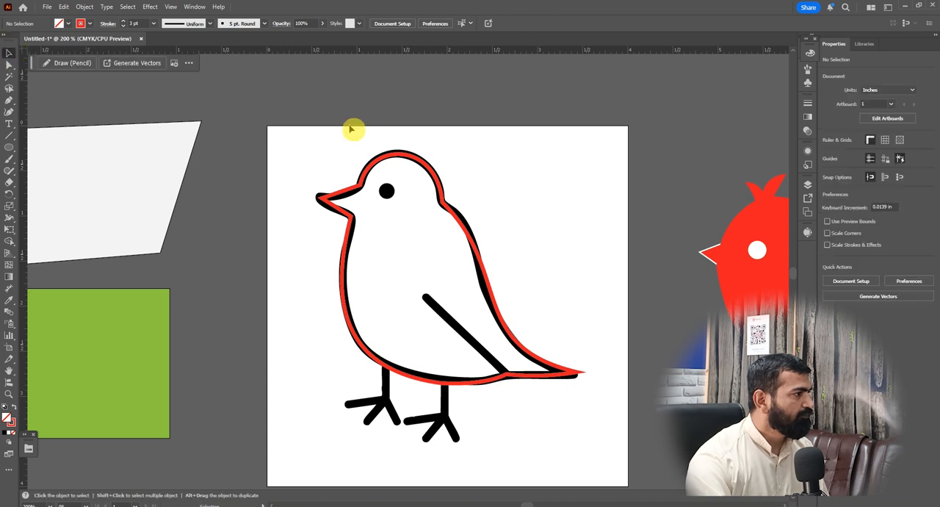
{"action": "left_click_drag", "start_coordinate": [371, 170], "coordinate": [610, 163]}
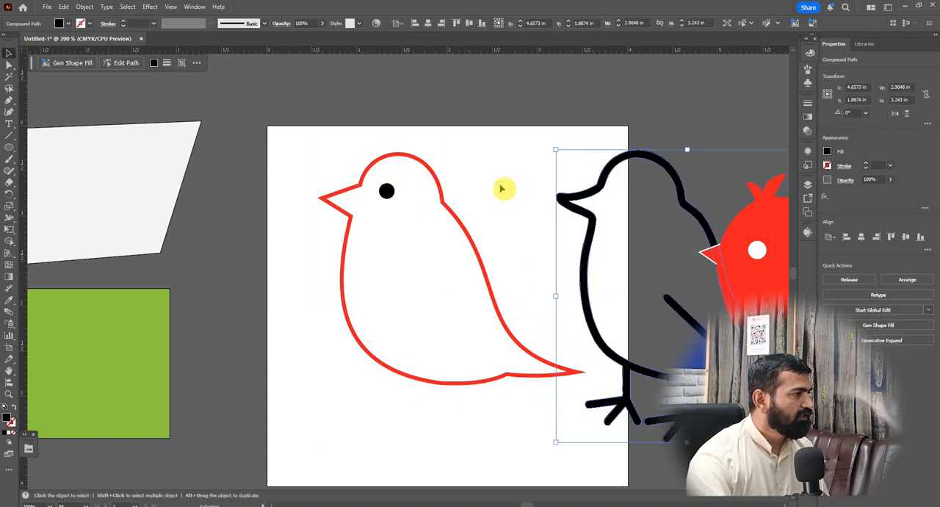
{"action": "key", "text": "ctrl+z"}
{"action": "key", "text": "ctrl+2"}
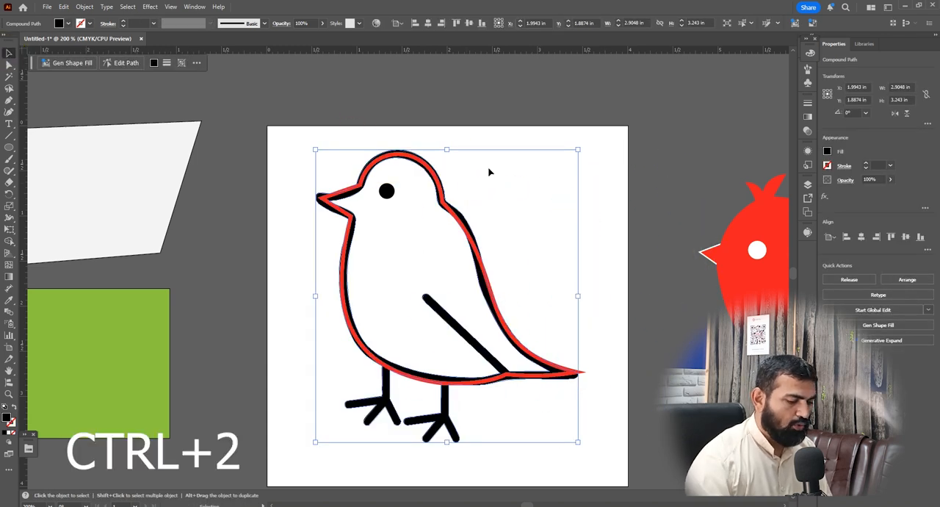
Select the red path's nape anchor with the Direct Selection tool and extend the tail-side handle to tighten the back curve
{"action": "left_click", "coordinate": [444, 207]}
{"action": "scroll", "coordinate": [451, 211], "scroll_direction": "up", "scroll_amount": 2}
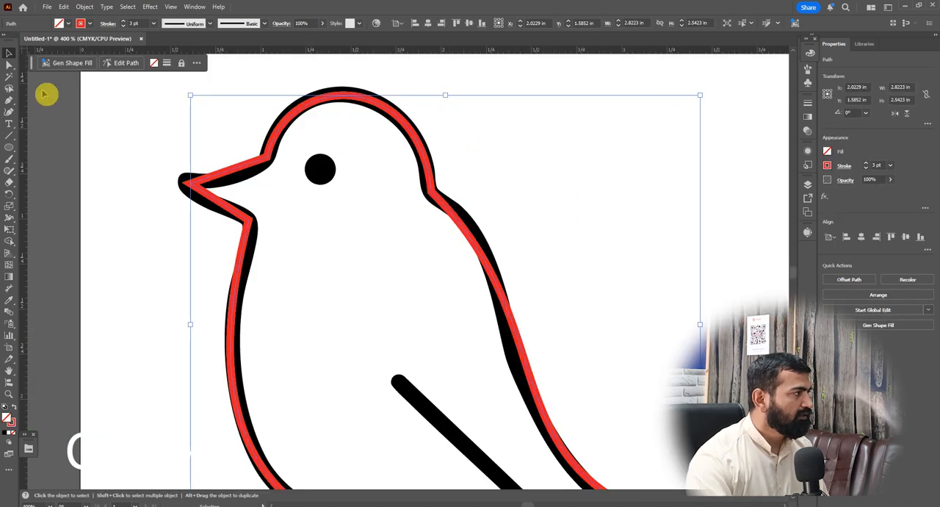
{"action": "left_click", "coordinate": [10, 64]}
{"action": "left_click_drag", "start_coordinate": [463, 177], "coordinate": [413, 222]}
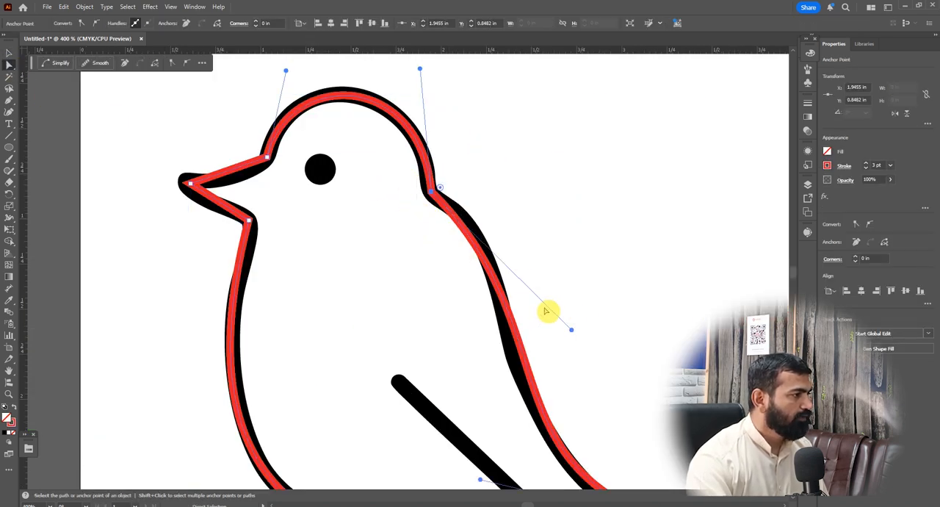
{"action": "scroll", "coordinate": [456, 252], "scroll_direction": "down", "scroll_amount": 1}
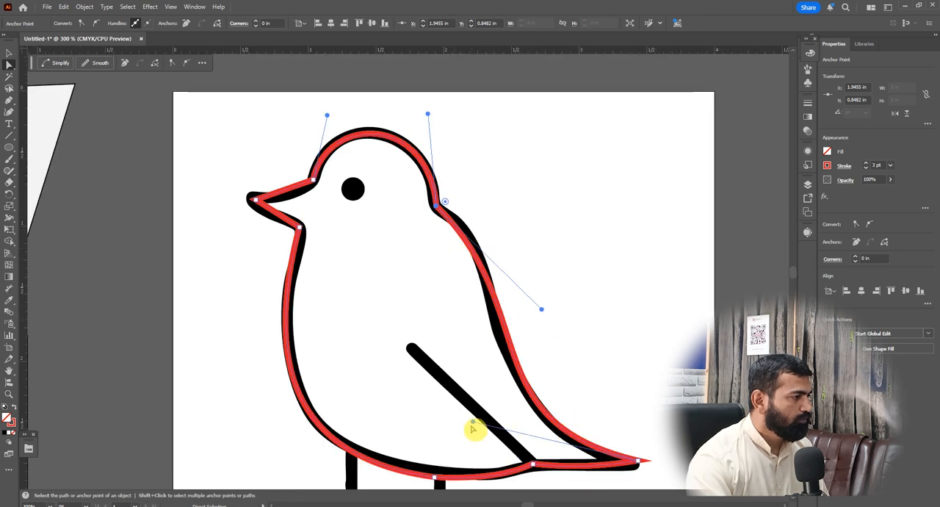
{"action": "left_click_drag", "start_coordinate": [474, 425], "coordinate": [462, 429]}
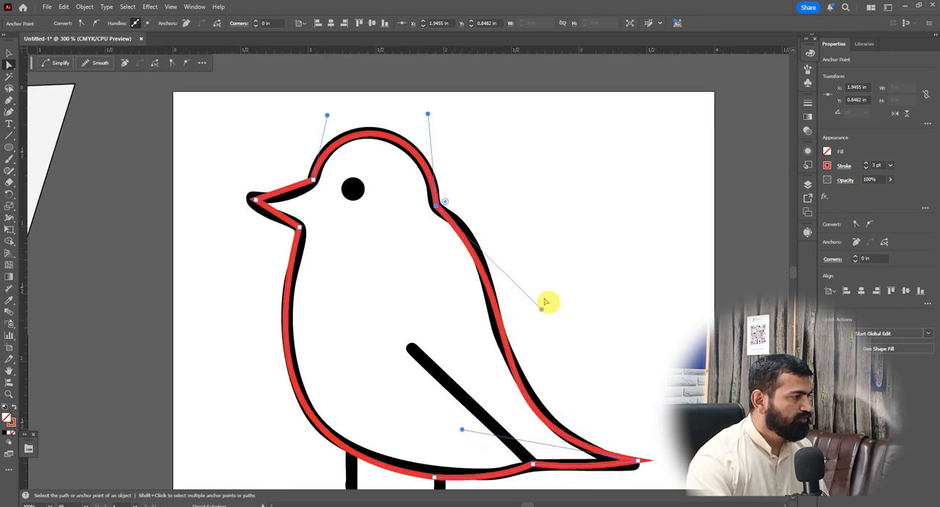
Refine the nape and tail direction handles so the red back curve follows the black outline more closely
{"action": "left_click", "coordinate": [543, 297]}
{"action": "left_click_drag", "start_coordinate": [481, 201], "coordinate": [410, 230]}
{"action": "left_click_drag", "start_coordinate": [543, 311], "coordinate": [540, 277]}
{"action": "left_click_drag", "start_coordinate": [463, 430], "coordinate": [440, 410]}
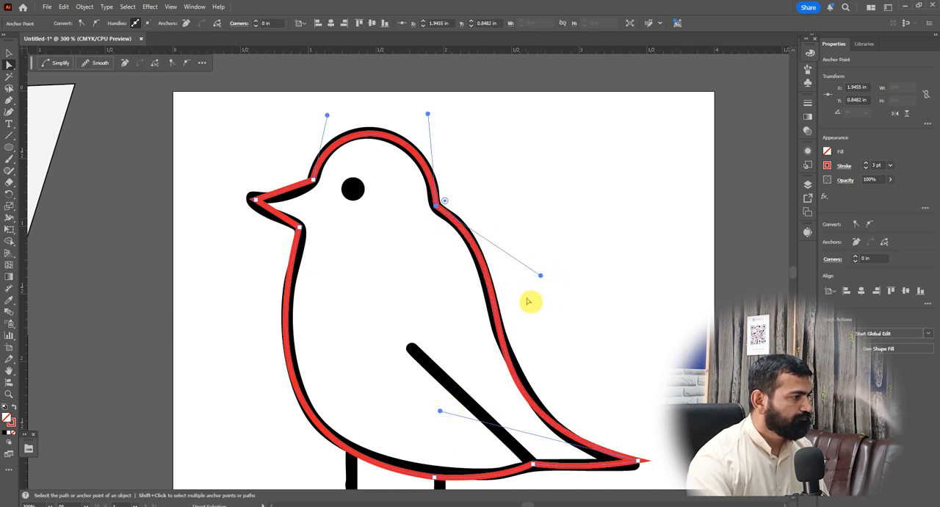
{"action": "left_click_drag", "start_coordinate": [540, 279], "coordinate": [533, 273]}
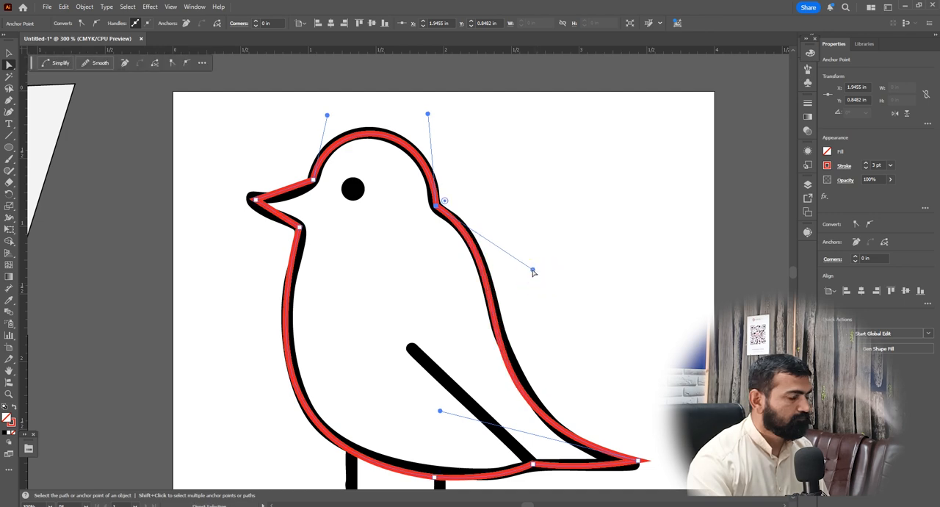
{"action": "left_click_drag", "start_coordinate": [442, 415], "coordinate": [446, 409]}
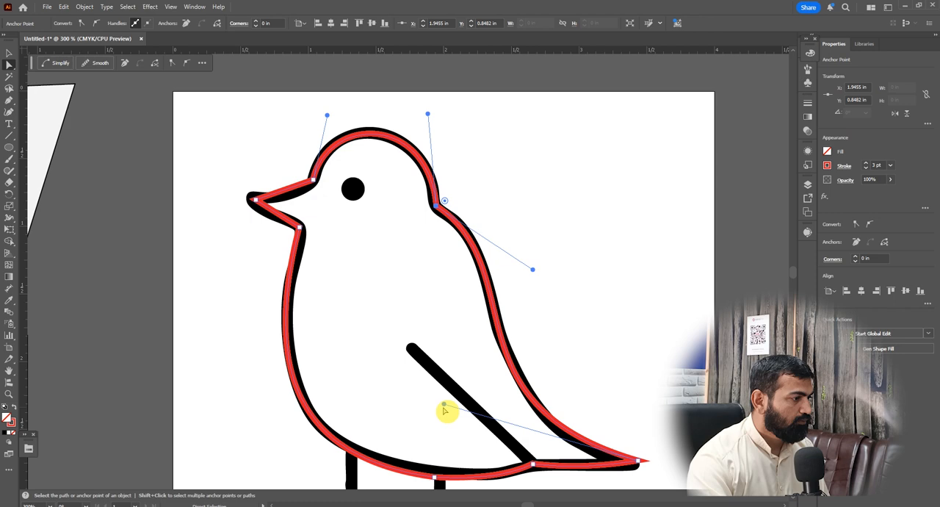
Move the tail tip anchor onto the black outline and readjust its handle along the lower back
{"action": "left_click", "coordinate": [637, 462]}
{"action": "left_click_drag", "start_coordinate": [640, 463], "coordinate": [637, 465]}
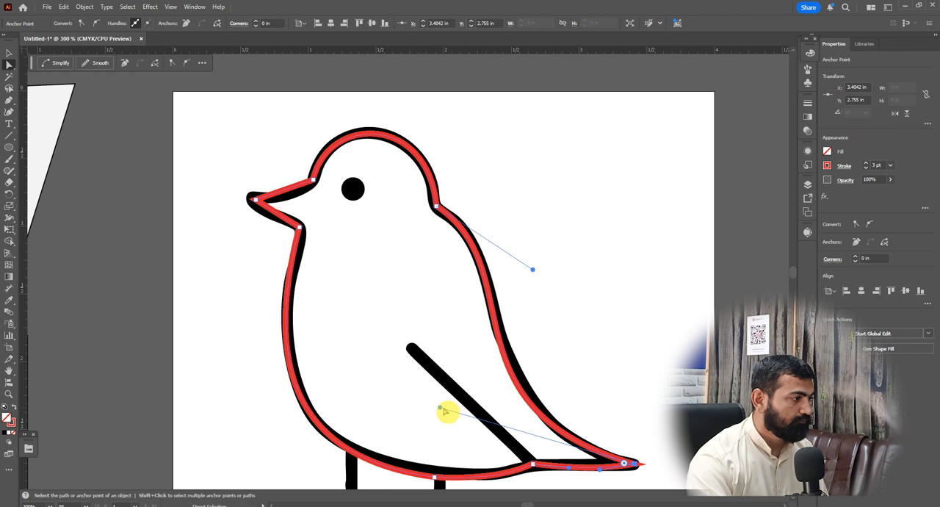
{"action": "left_click_drag", "start_coordinate": [439, 407], "coordinate": [446, 405]}
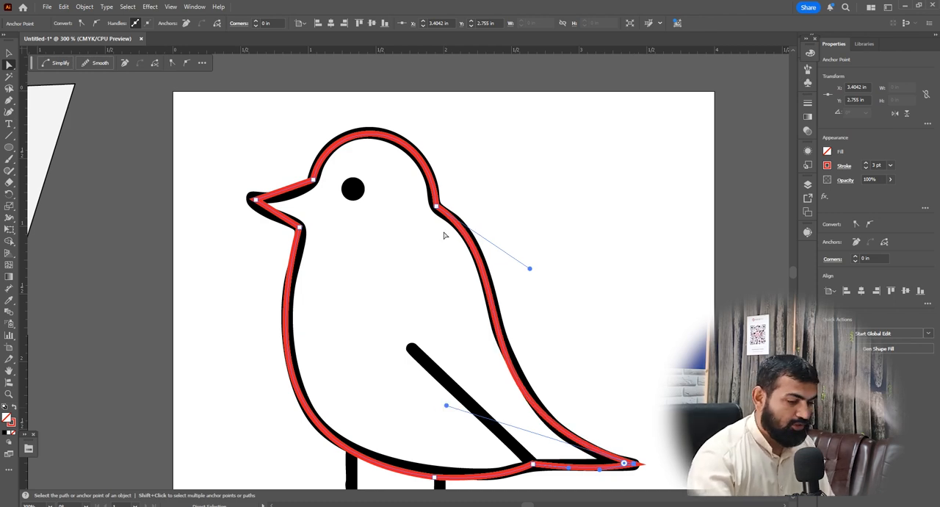
{"action": "left_click", "coordinate": [446, 217]}
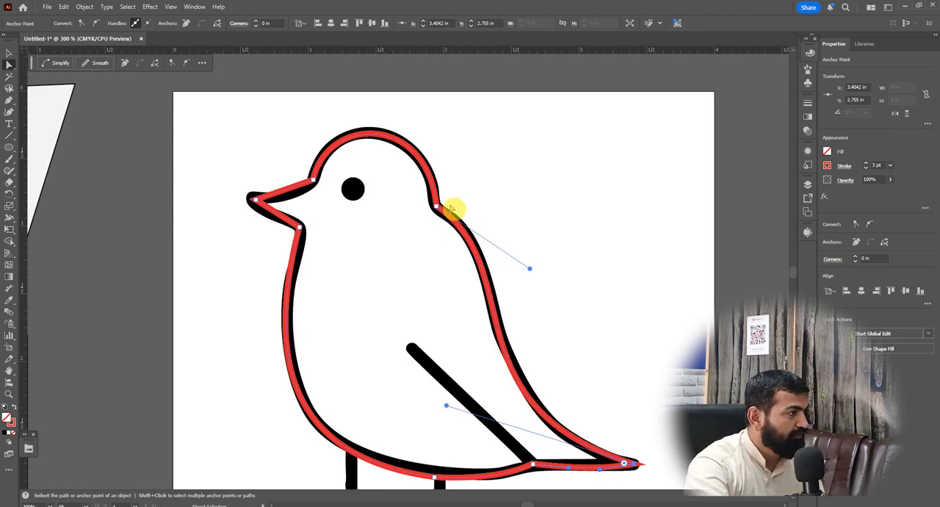
Move the belly anchor above the rear leg up onto the black outline
{"action": "key", "text": "ctrl+1"}
{"action": "key", "text": "ctrl+0"}
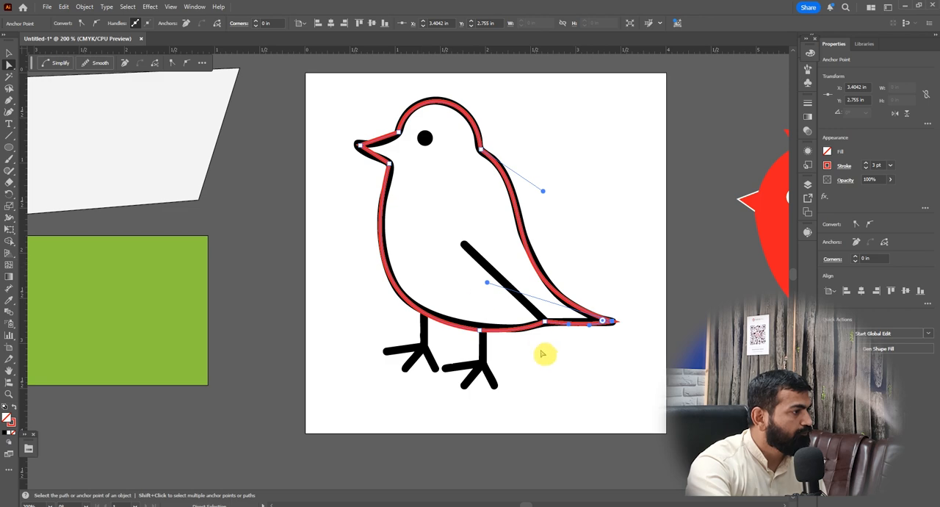
{"action": "scroll", "coordinate": [481, 336], "scroll_direction": "up", "scroll_amount": 1}
{"action": "left_click", "coordinate": [479, 325]}
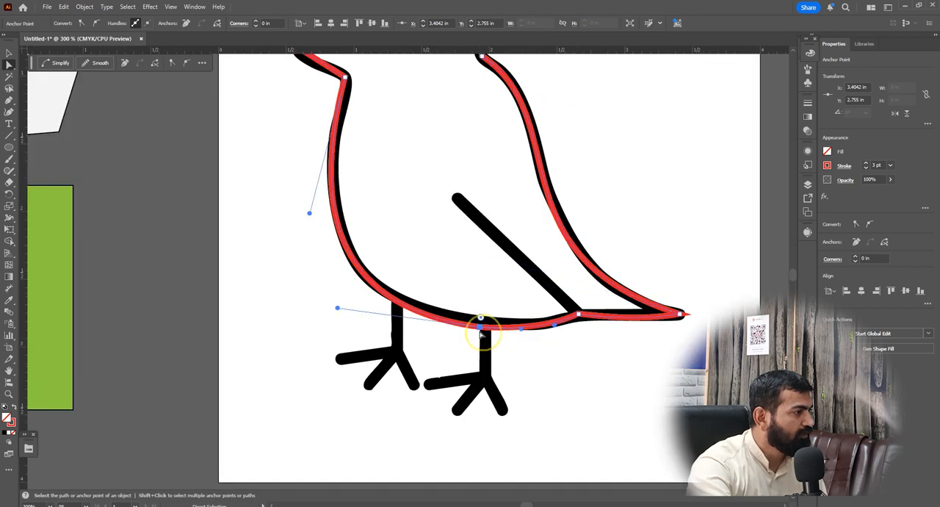
{"action": "left_click_drag", "start_coordinate": [479, 325], "coordinate": [481, 319]}
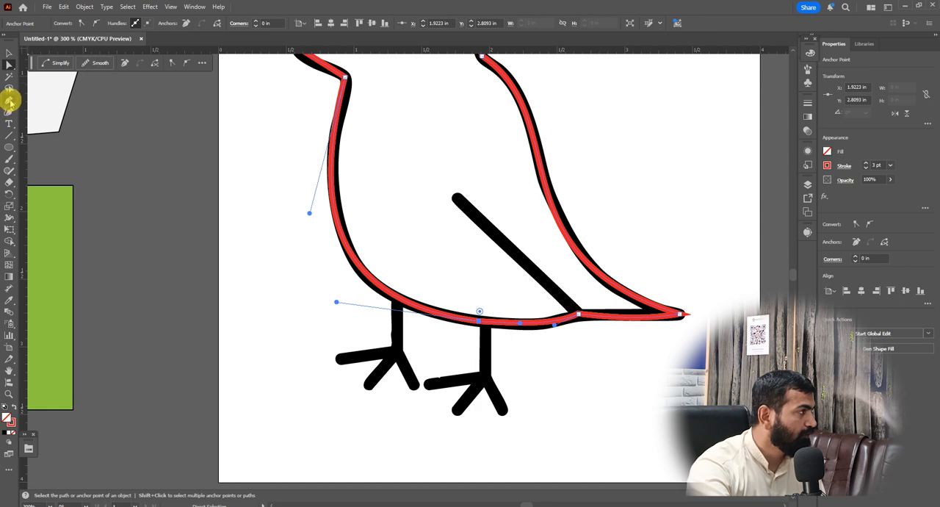
Add an anchor point on the red path's lower breast curve and adjust the handles above it to follow the black outline
{"action": "left_click_drag", "start_coordinate": [9, 101], "coordinate": [40, 110]}
{"action": "left_click", "coordinate": [342, 221]}
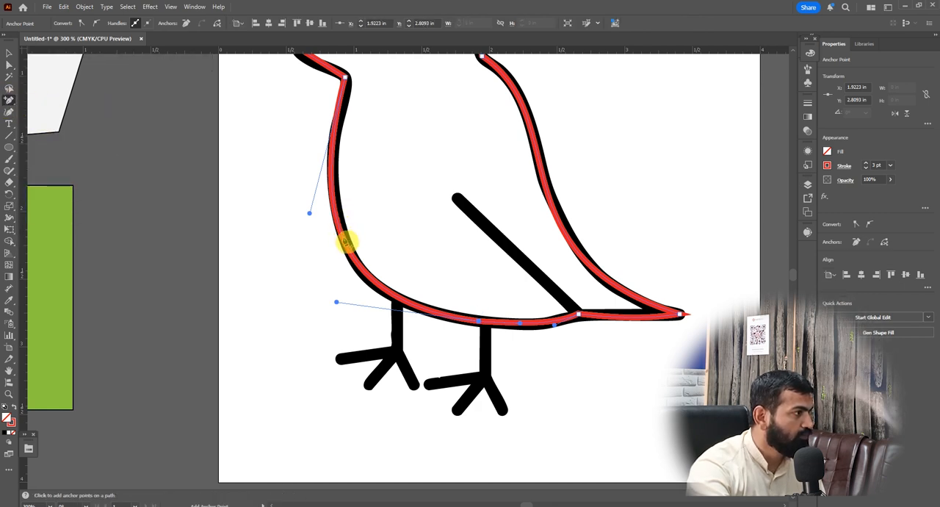
{"action": "left_click", "coordinate": [356, 258]}
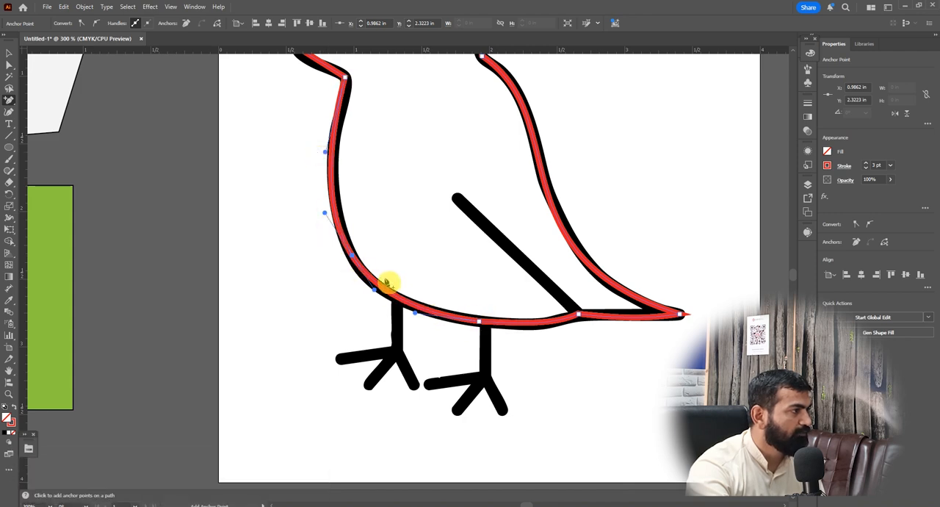
{"action": "left_click", "coordinate": [9, 64]}
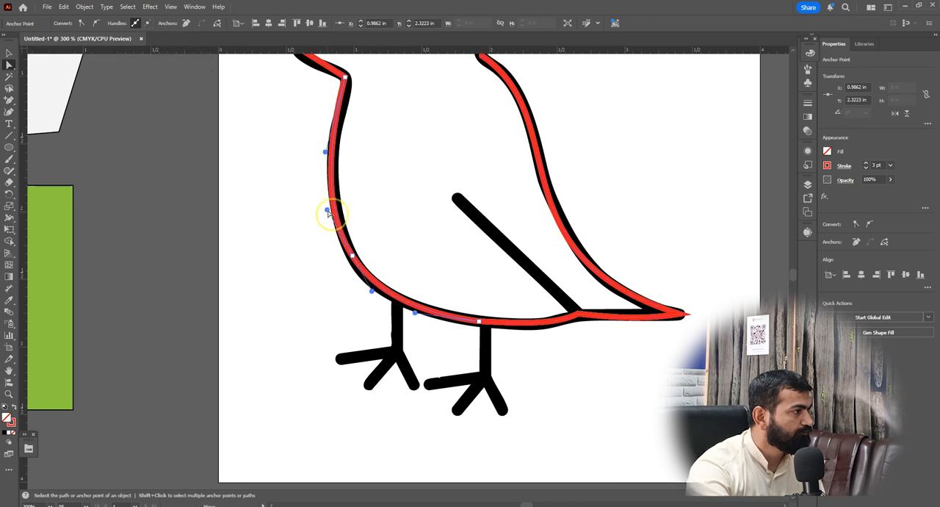
{"action": "left_click", "coordinate": [327, 154]}
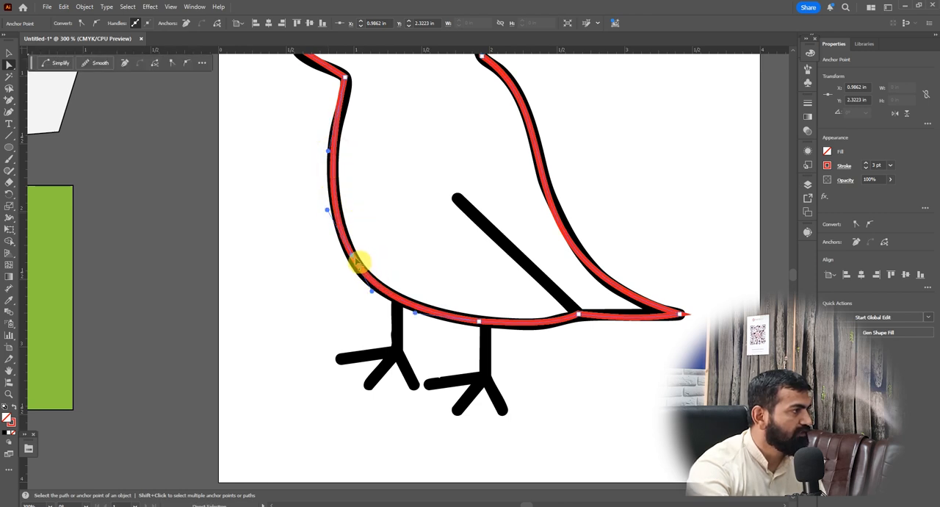
Try swinging the breast anchor's lower handle into the body, both independently and linked to its opposite handle, undoing each change
{"action": "key", "text": "alt"}
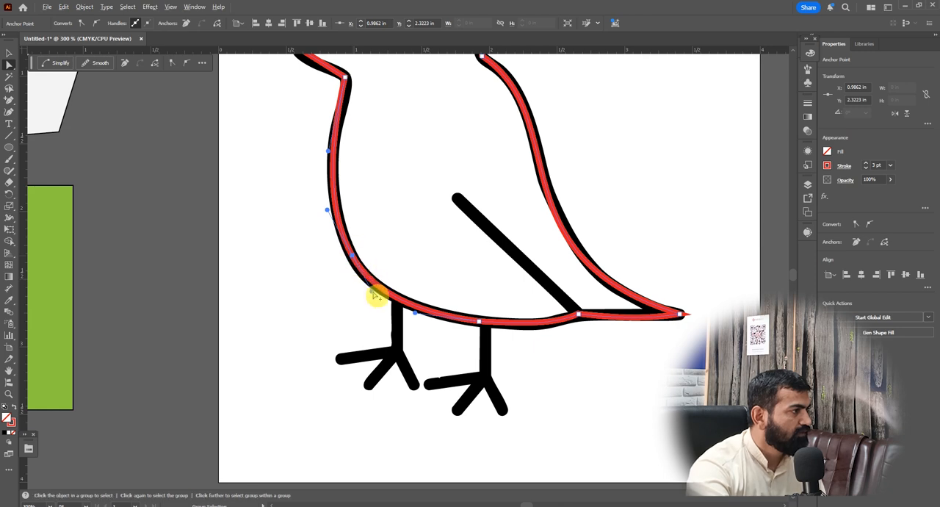
{"action": "left_click", "coordinate": [370, 294], "text": "alt"}
{"action": "left_click_drag", "start_coordinate": [365, 293], "coordinate": [412, 224]}
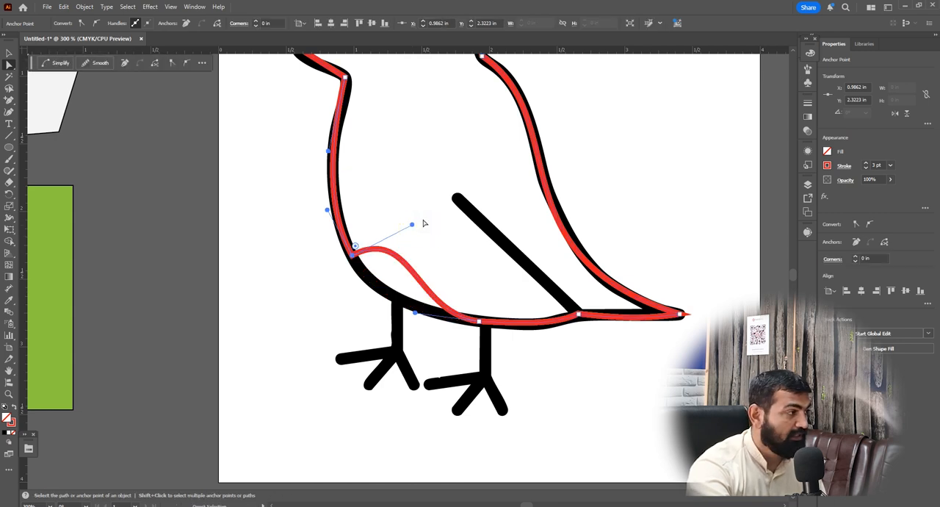
{"action": "key", "text": "ctrl+z"}
{"action": "left_click", "coordinate": [371, 297]}
{"action": "left_click_drag", "start_coordinate": [375, 295], "coordinate": [406, 239]}
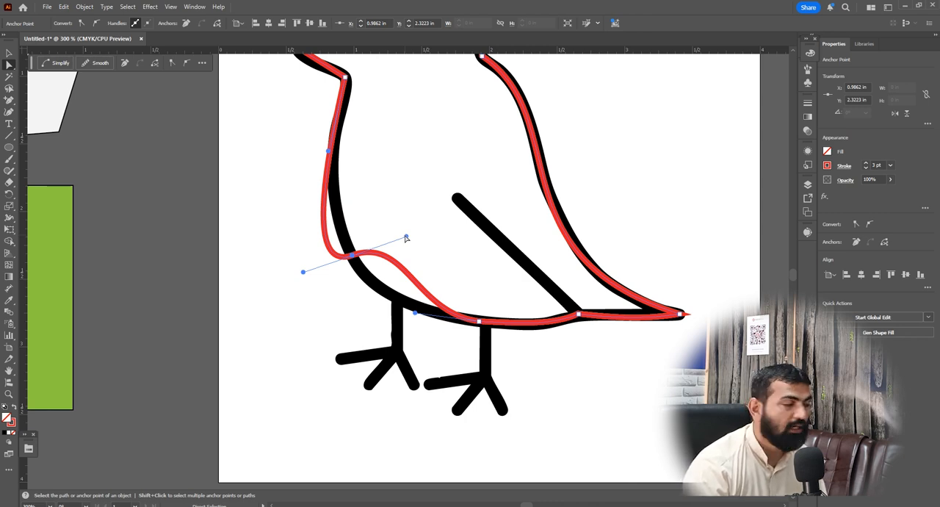
{"action": "key", "text": "ctrl+z"}
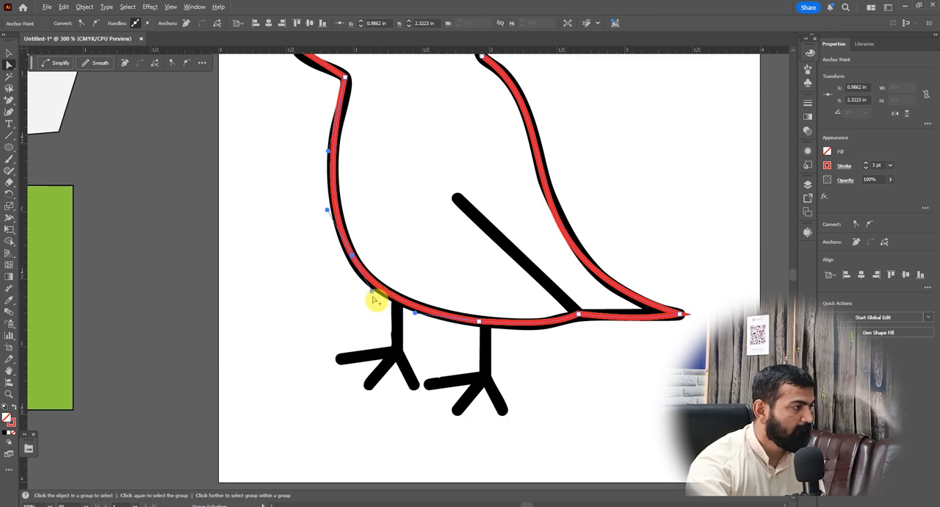
{"action": "key", "text": "alt"}
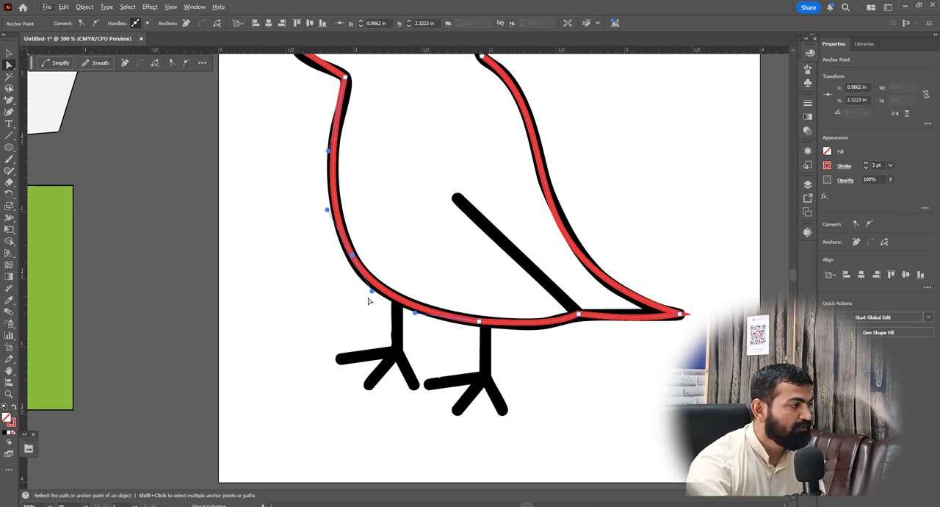
{"action": "left_click_drag", "start_coordinate": [373, 294], "coordinate": [420, 258]}
{"action": "key", "text": "ctrl+z"}
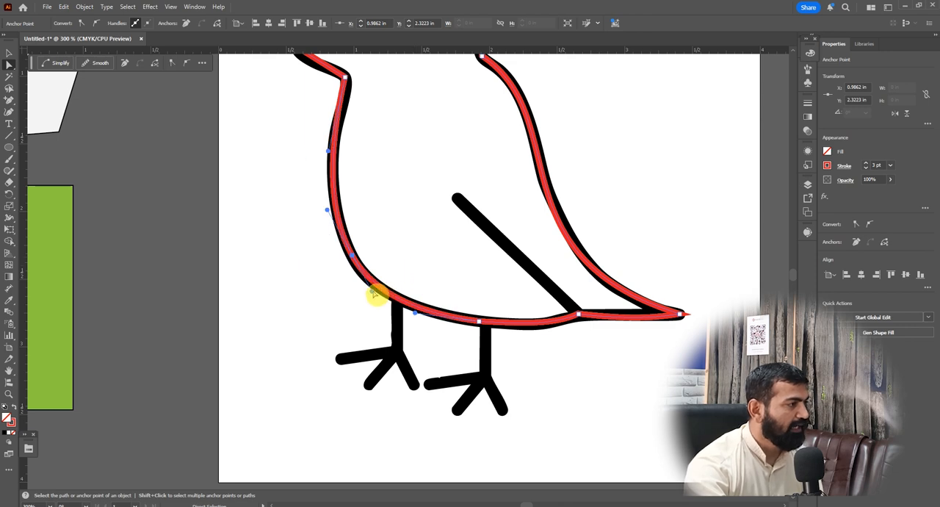
Fine-tune the breast anchor's two handles and the throat handle so the red curve stays centred on the black outline
{"action": "mouse_move", "coordinate": [376, 294]}
{"action": "left_mouse_down"}
{"action": "mouse_move", "coordinate": [415, 233]}
{"action": "mouse_move", "coordinate": [367, 300]}
{"action": "mouse_move", "coordinate": [443, 248]}
{"action": "mouse_move", "coordinate": [399, 290]}
{"action": "mouse_move", "coordinate": [370, 289]}
{"action": "left_mouse_up"}
{"action": "left_click", "coordinate": [368, 289]}
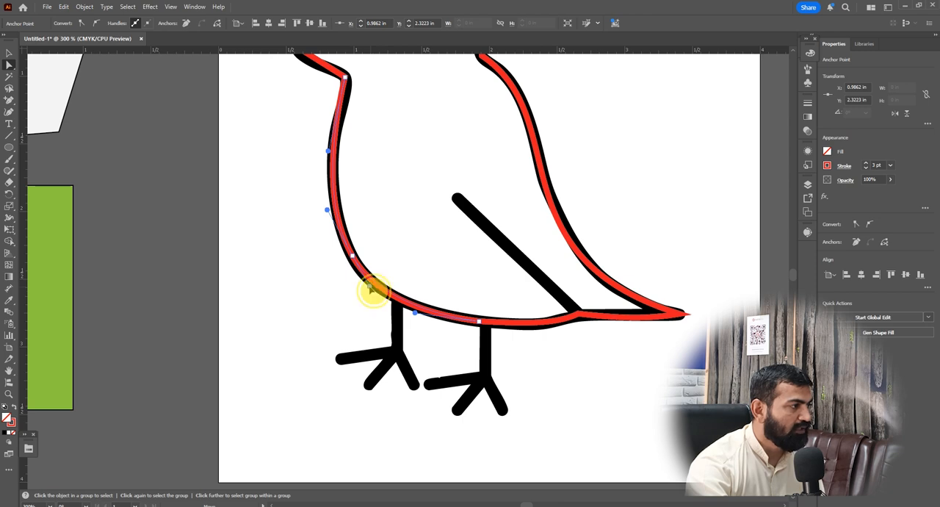
{"action": "left_click", "coordinate": [381, 298]}
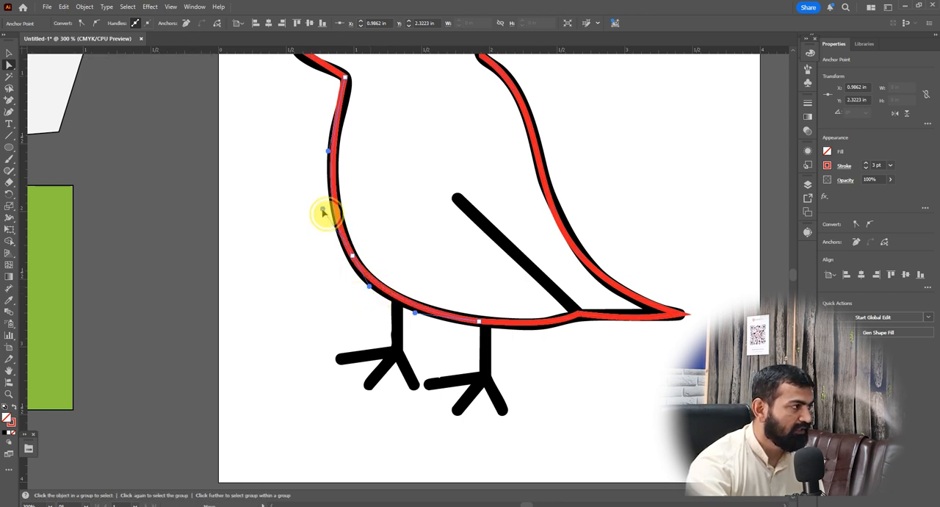
{"action": "left_click", "coordinate": [333, 157]}
{"action": "left_click_drag", "start_coordinate": [327, 149], "coordinate": [331, 149]}
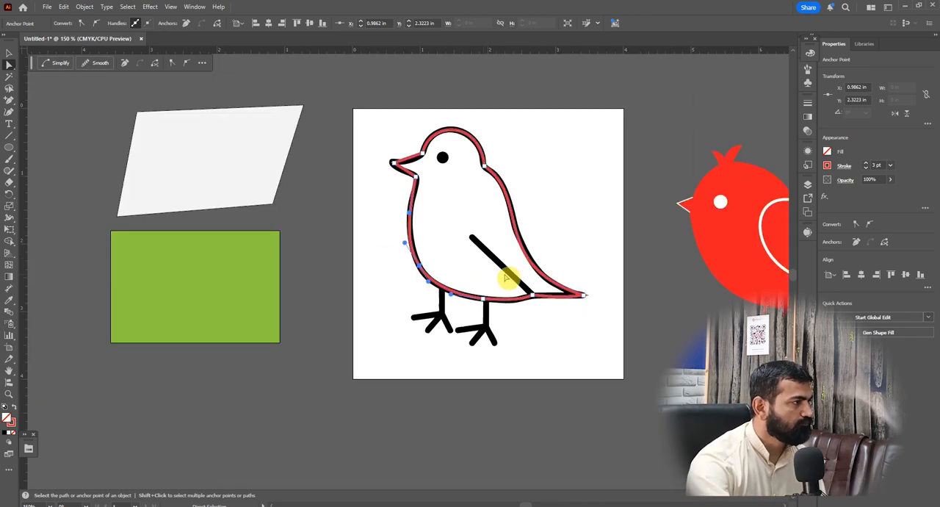
Round the throat corner below the beak to a radius of about 0.17 in
{"action": "scroll", "coordinate": [512, 276], "scroll_direction": "up", "scroll_amount": 1}
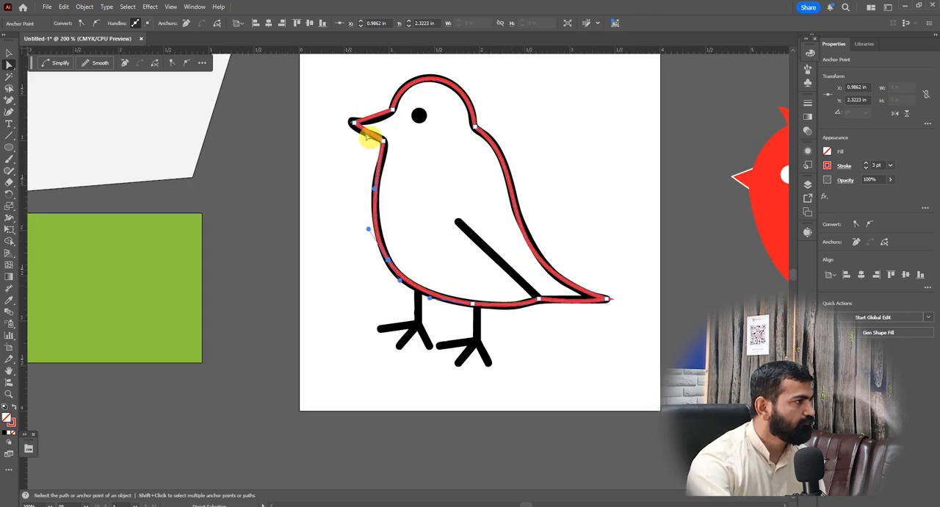
{"action": "scroll", "coordinate": [383, 145], "scroll_direction": "up", "scroll_amount": 4}
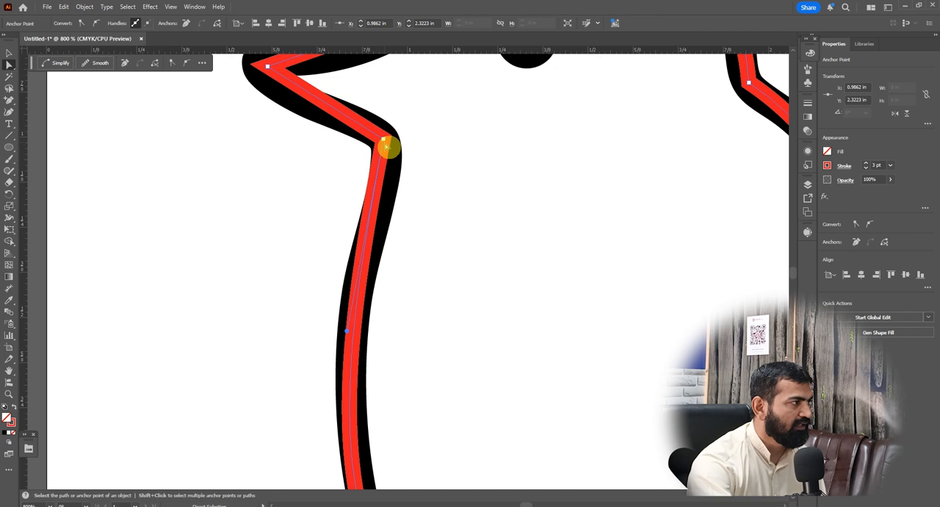
{"action": "left_click", "coordinate": [384, 141]}
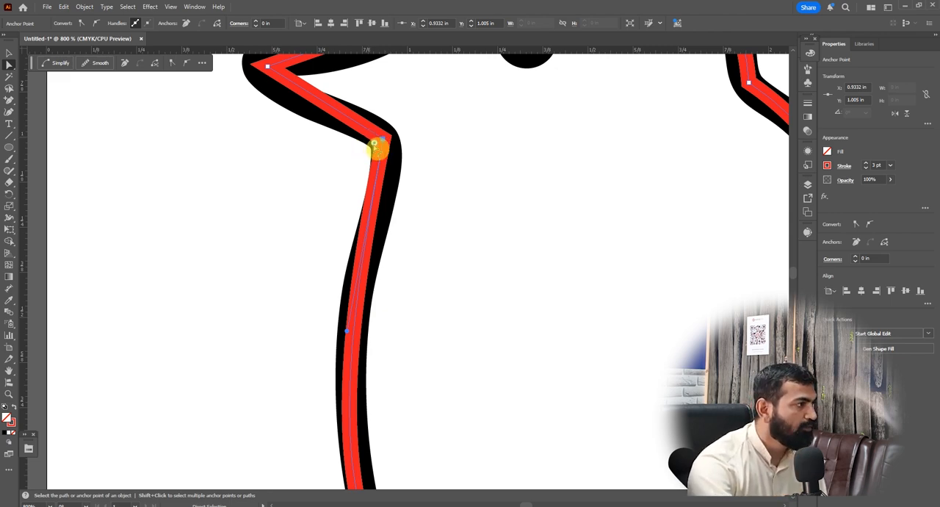
{"action": "left_click_drag", "start_coordinate": [375, 144], "coordinate": [316, 169]}
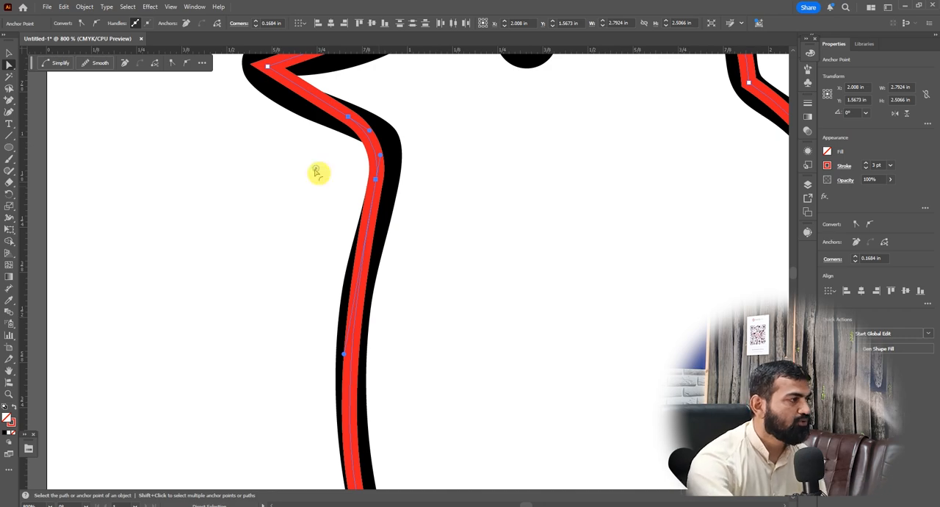
{"action": "scroll", "coordinate": [350, 167], "scroll_direction": "down", "scroll_amount": 2}
{"action": "scroll", "coordinate": [547, 172], "scroll_direction": "down", "scroll_amount": 2}
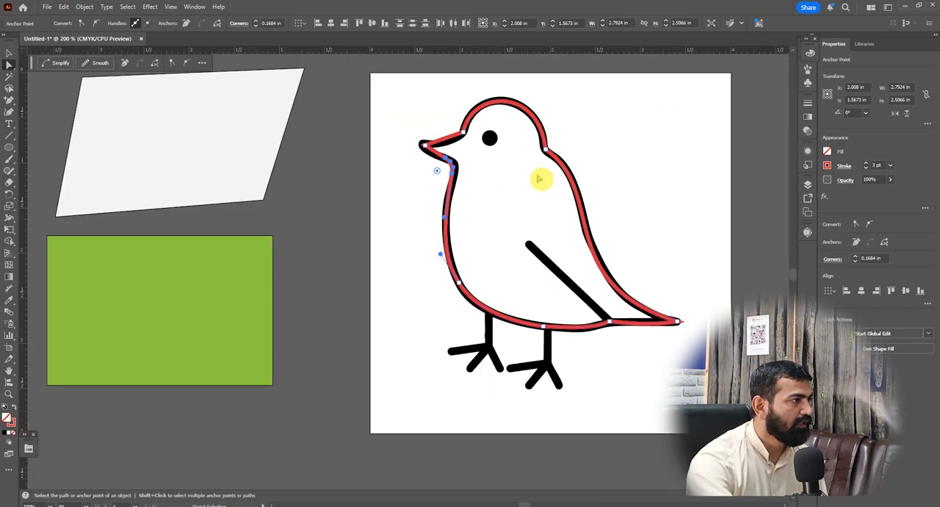
Round the red path's corner where the upper beak meets the forehead
{"action": "scroll", "coordinate": [470, 138], "scroll_direction": "up", "scroll_amount": 4}
{"action": "scroll", "coordinate": [470, 138], "scroll_direction": "up", "scroll_amount": 1}
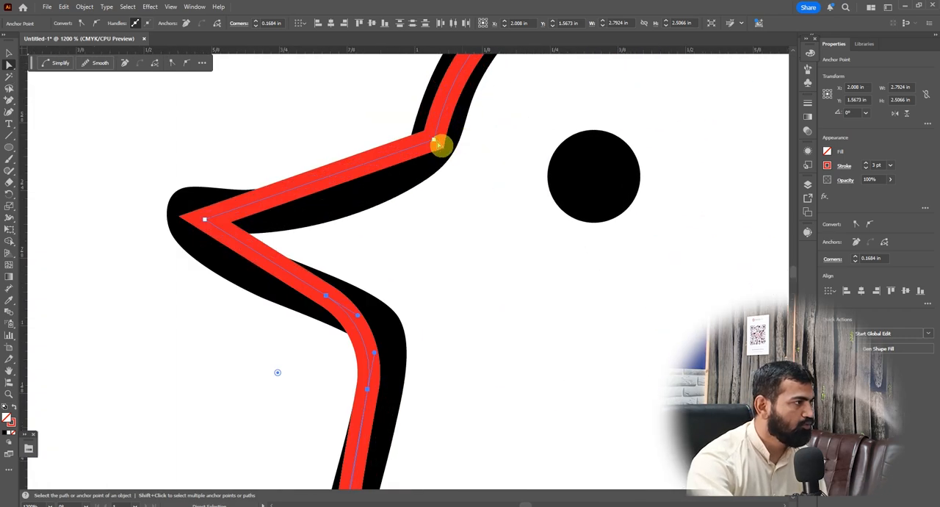
{"action": "left_click", "coordinate": [434, 141]}
{"action": "left_click_drag", "start_coordinate": [428, 135], "coordinate": [332, 100]}
Round the nape corner between the head and back to a radius of about 0.16 in
{"action": "scroll", "coordinate": [290, 256], "scroll_direction": "down", "scroll_amount": 2}
{"action": "left_click", "coordinate": [609, 245]}
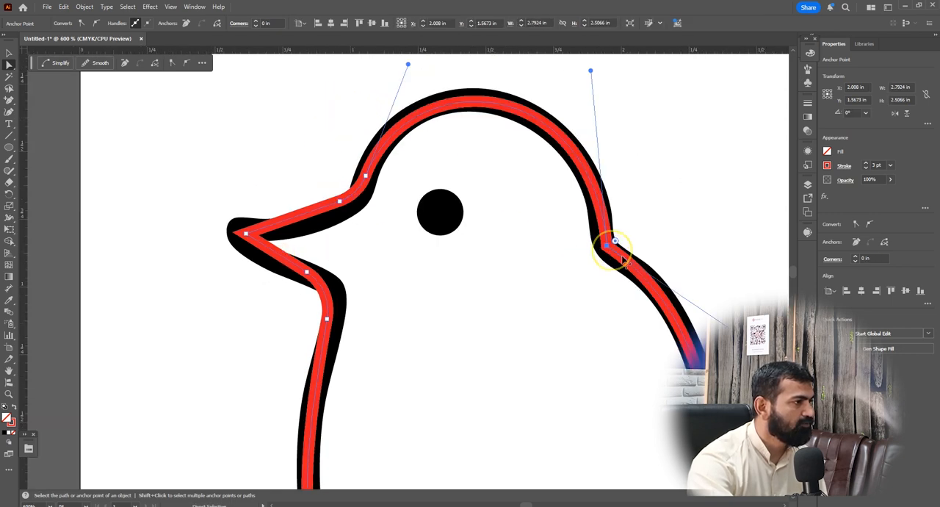
{"action": "left_click_drag", "start_coordinate": [617, 243], "coordinate": [655, 235]}
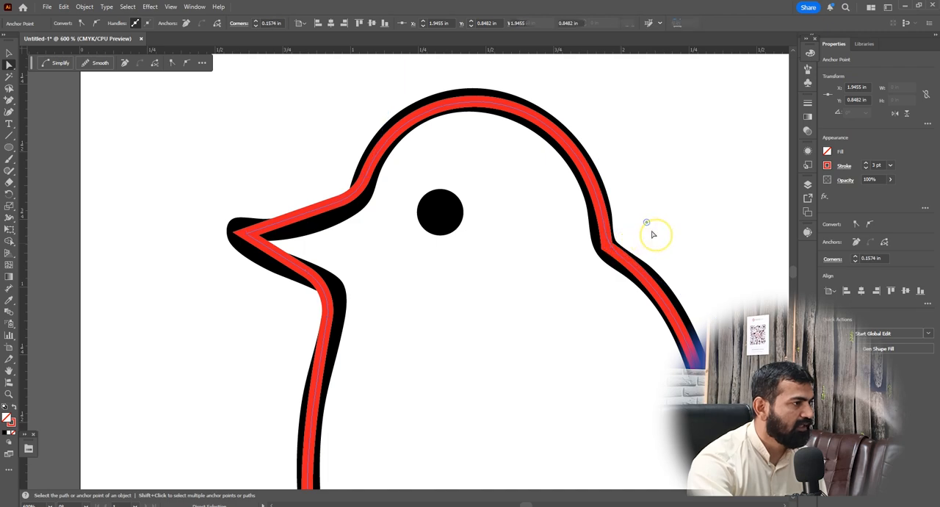
Round the sharp tail tip corner of the red path to a radius of about 0.02 in
{"action": "scroll", "coordinate": [441, 226], "scroll_direction": "down", "scroll_amount": 4}
{"action": "scroll", "coordinate": [625, 400], "scroll_direction": "up", "scroll_amount": 3}
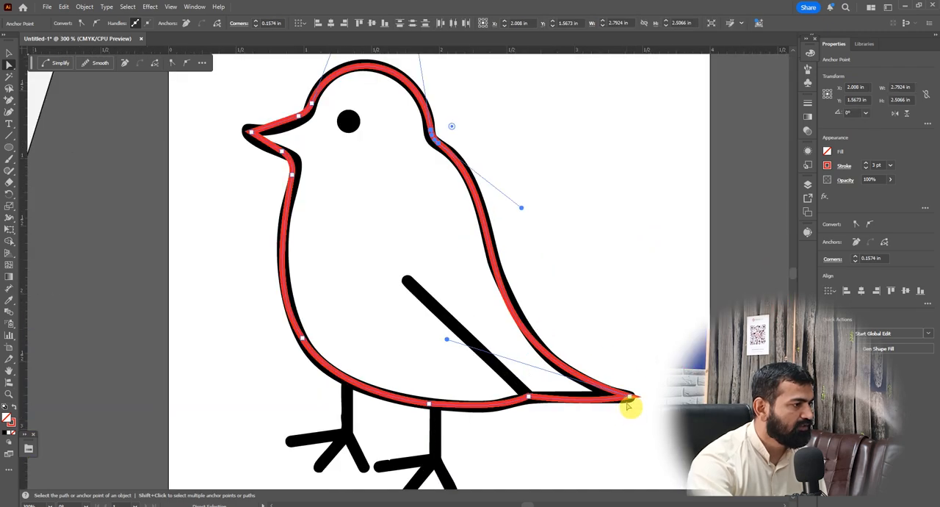
{"action": "left_click", "coordinate": [631, 394]}
{"action": "scroll", "coordinate": [630, 396], "scroll_direction": "up", "scroll_amount": 2}
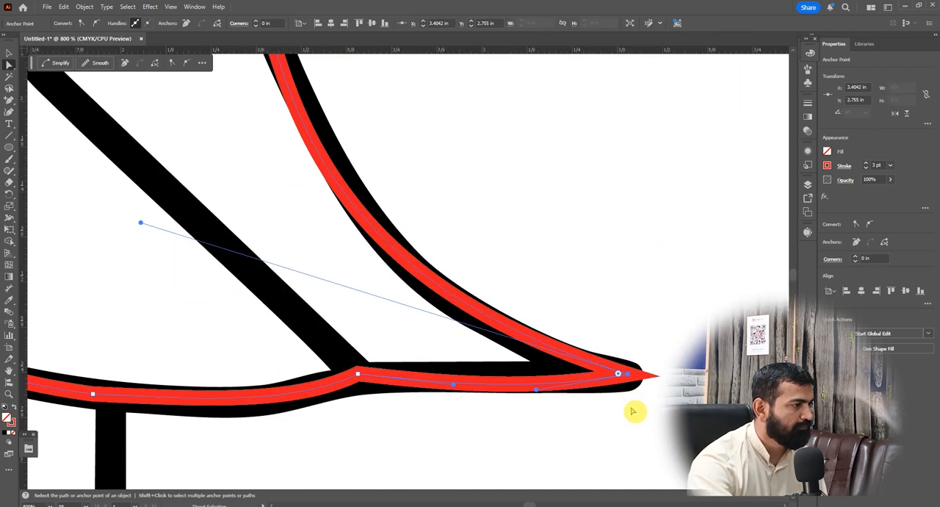
{"action": "left_click_drag", "start_coordinate": [619, 375], "coordinate": [593, 381]}
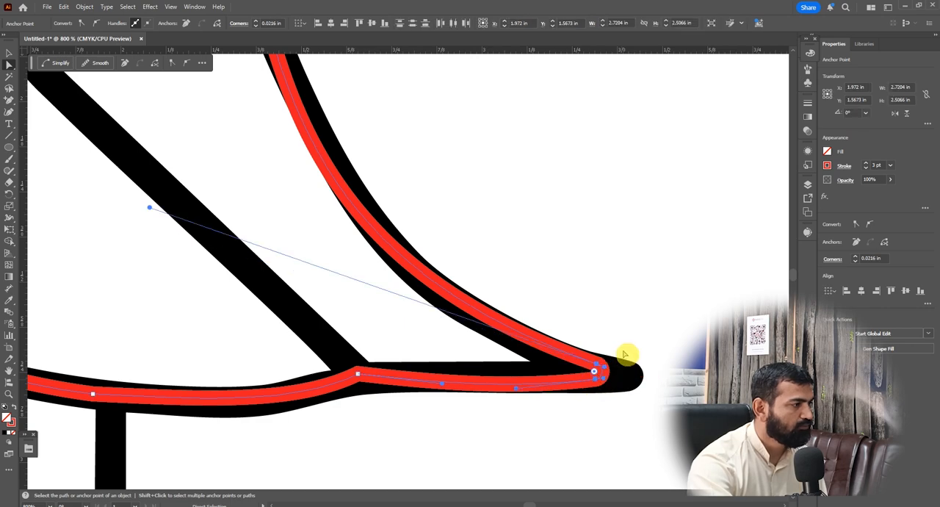
{"action": "scroll", "coordinate": [622, 359], "scroll_direction": "down", "scroll_amount": 4}
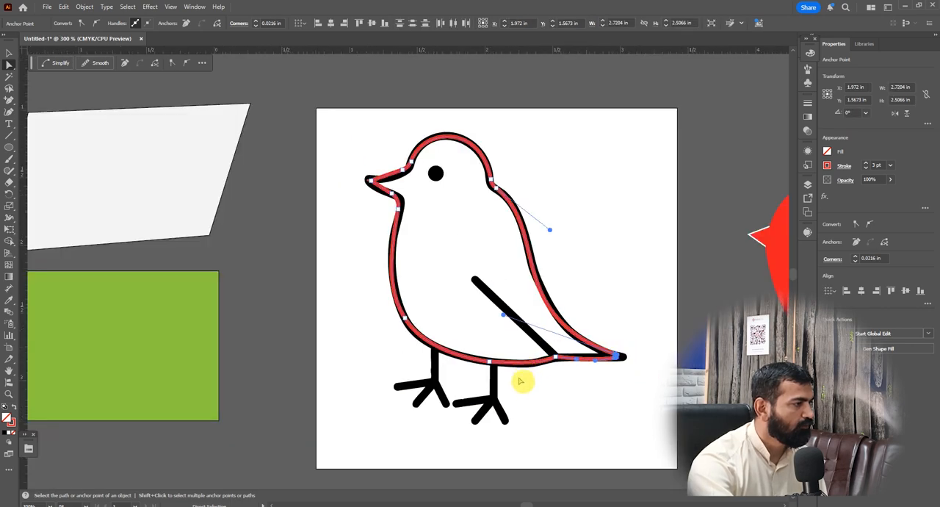
Trace the wing line with a straight Pen segment from its upper end to the lower tail junction
{"action": "scroll", "coordinate": [521, 380], "scroll_direction": "up", "scroll_amount": 2}
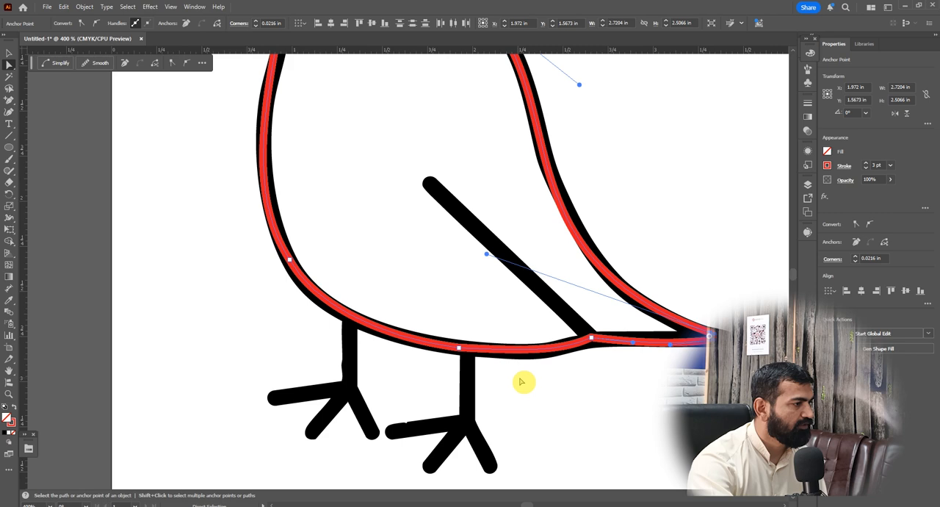
{"action": "left_click", "coordinate": [10, 95]}
{"action": "left_click", "coordinate": [38, 100]}
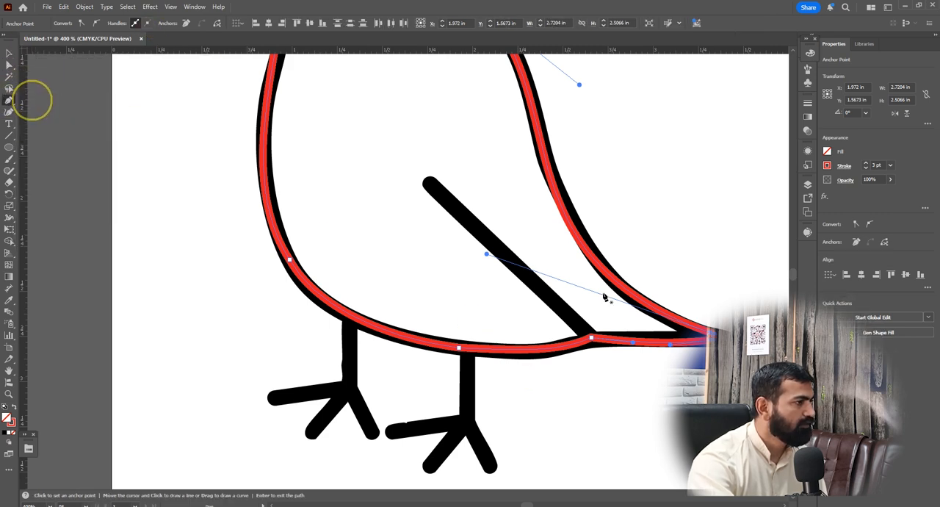
{"action": "left_click", "coordinate": [429, 182]}
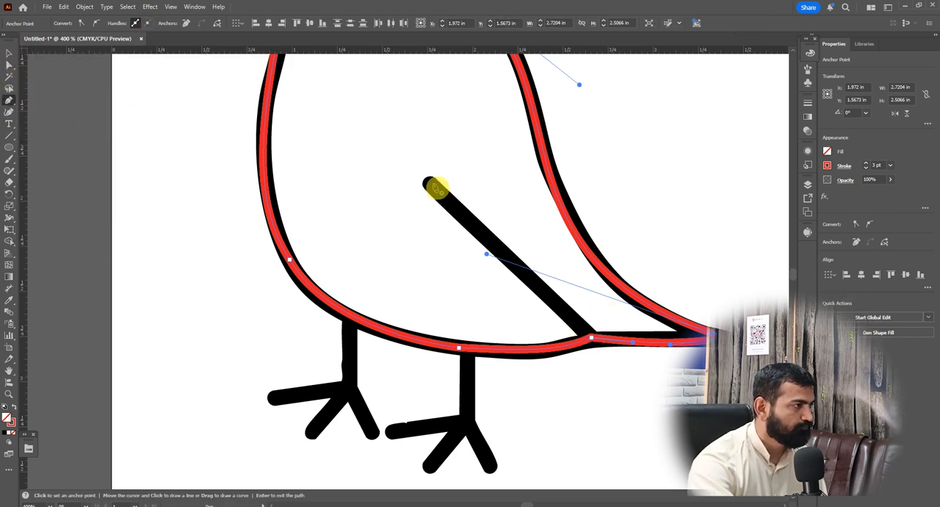
{"action": "left_click", "coordinate": [595, 338]}
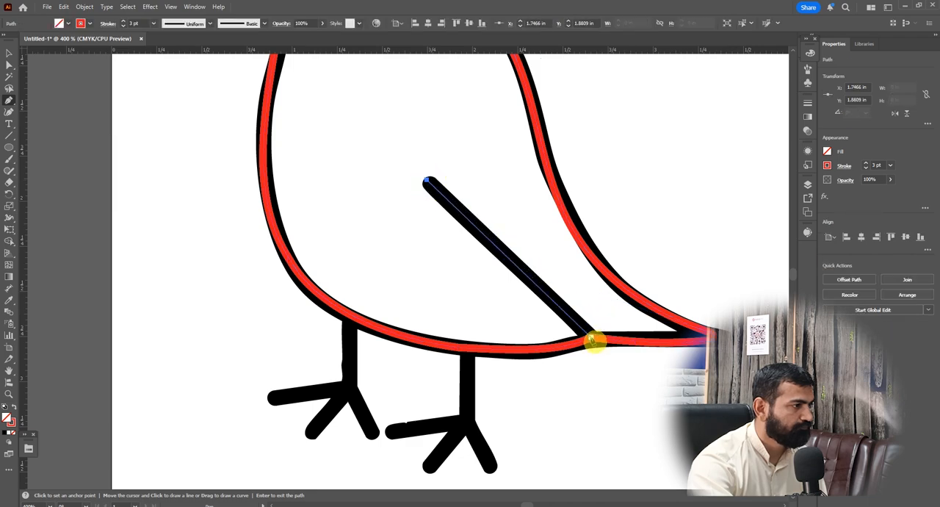
{"action": "left_click", "coordinate": [595, 338]}
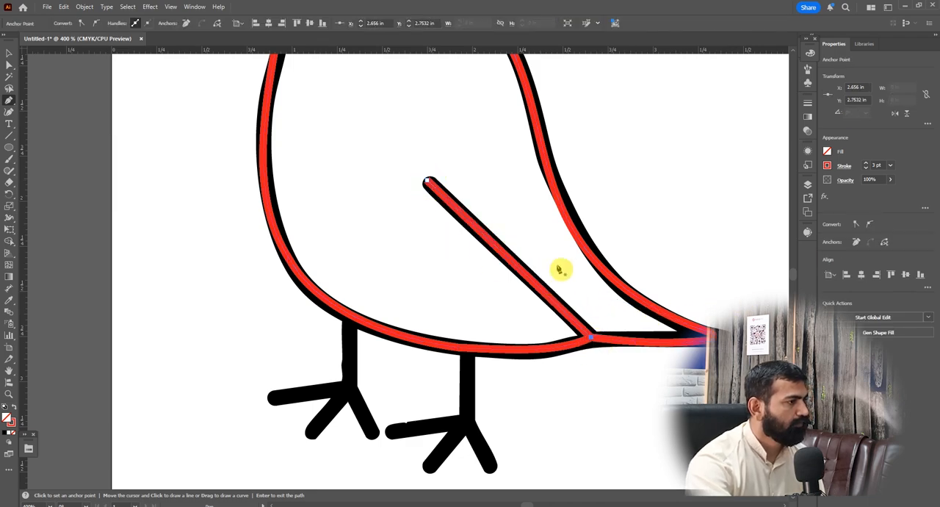
Trace the rear leg and its three toes with straight Pen segments, running the leg up to the belly
{"action": "scroll", "coordinate": [581, 321], "scroll_direction": "down", "scroll_amount": 2}
{"action": "scroll", "coordinate": [515, 402], "scroll_direction": "up", "scroll_amount": 3}
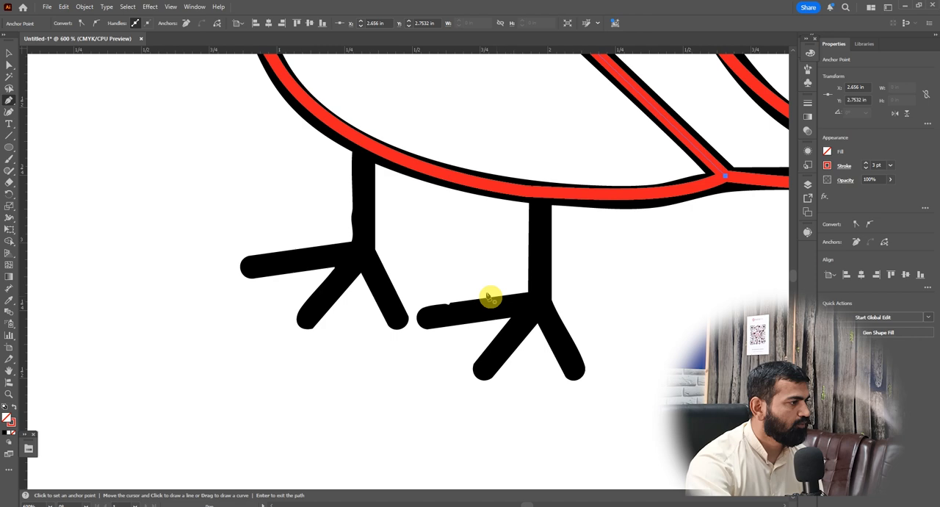
{"action": "left_click", "coordinate": [420, 320]}
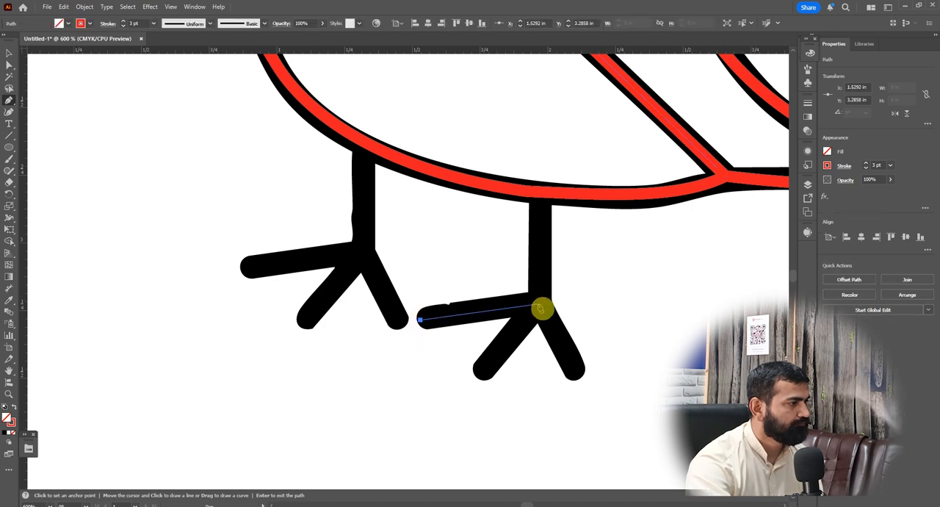
{"action": "left_click", "coordinate": [539, 309]}
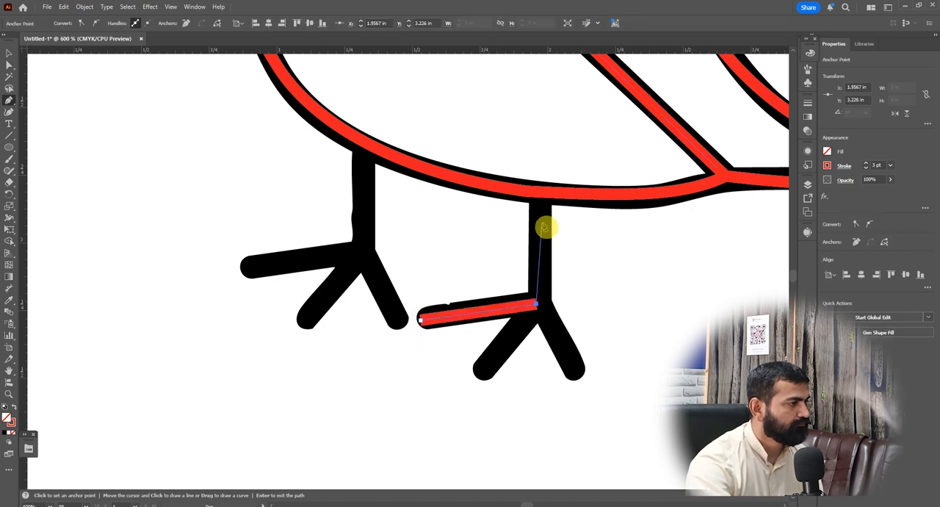
{"action": "left_click", "coordinate": [544, 196]}
Duplicate the traced rear leg and toes onto the black front leg
{"action": "key", "text": "v"}
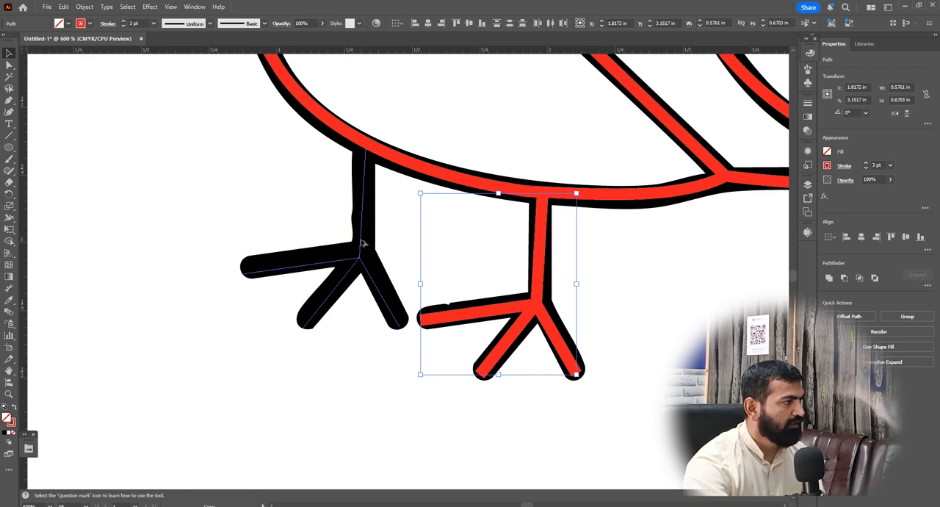
{"action": "left_click", "coordinate": [363, 243]}
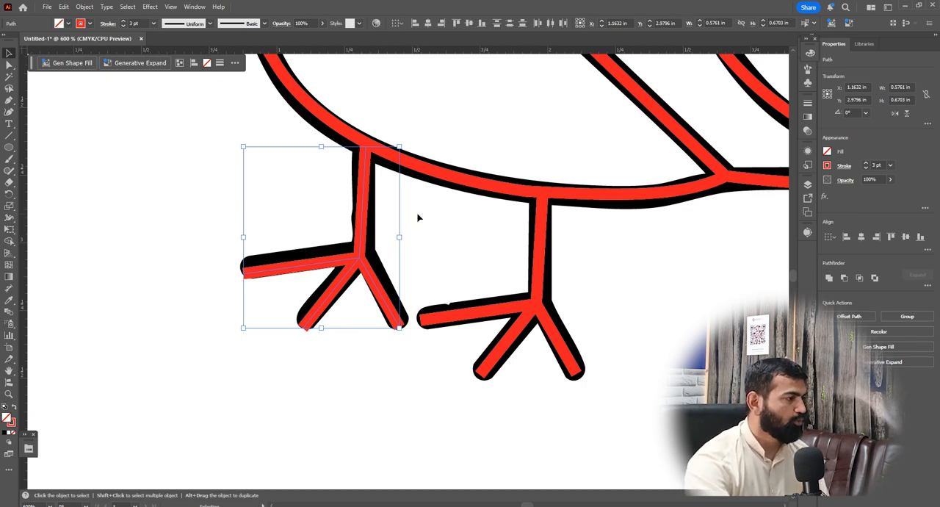
Unlock the locked black bird drawing beneath the red traced paths
{"action": "left_click", "coordinate": [330, 315]}
{"action": "scroll", "coordinate": [365, 310], "scroll_direction": "down", "scroll_amount": 4}
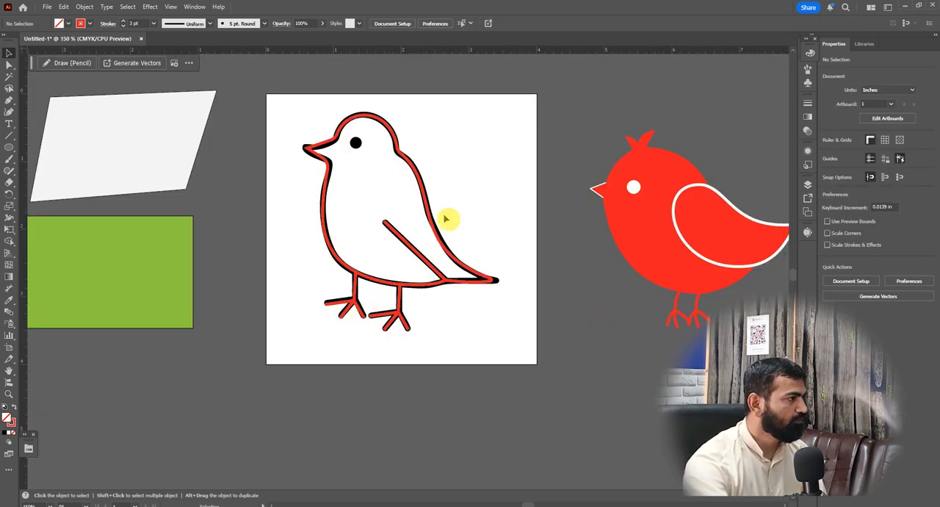
{"action": "key", "text": "a"}
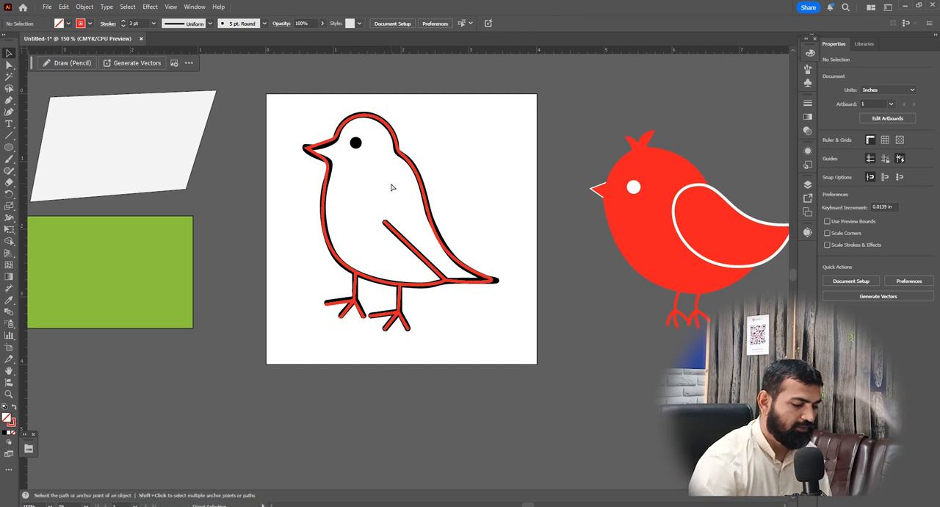
{"action": "key", "text": "ctrl+alt+2"}
{"action": "left_click", "coordinate": [391, 188]}
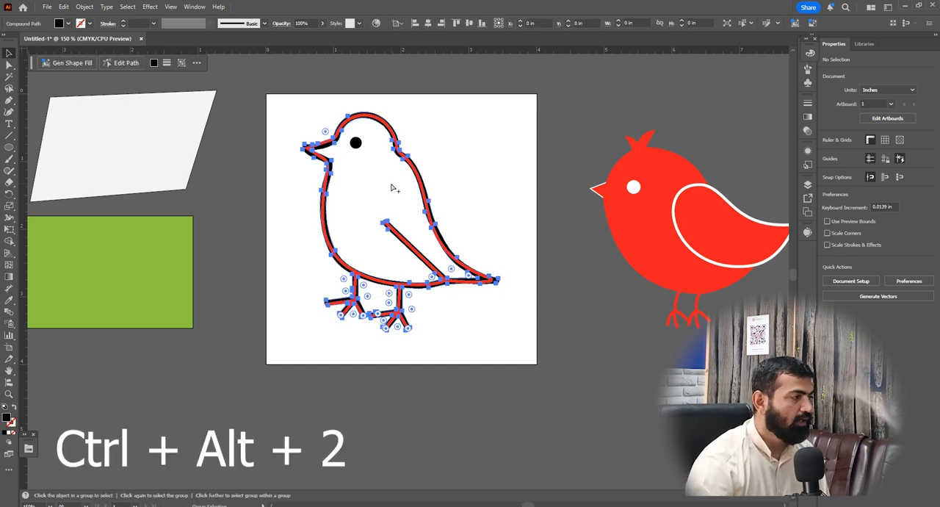
{"action": "key", "text": "v"}
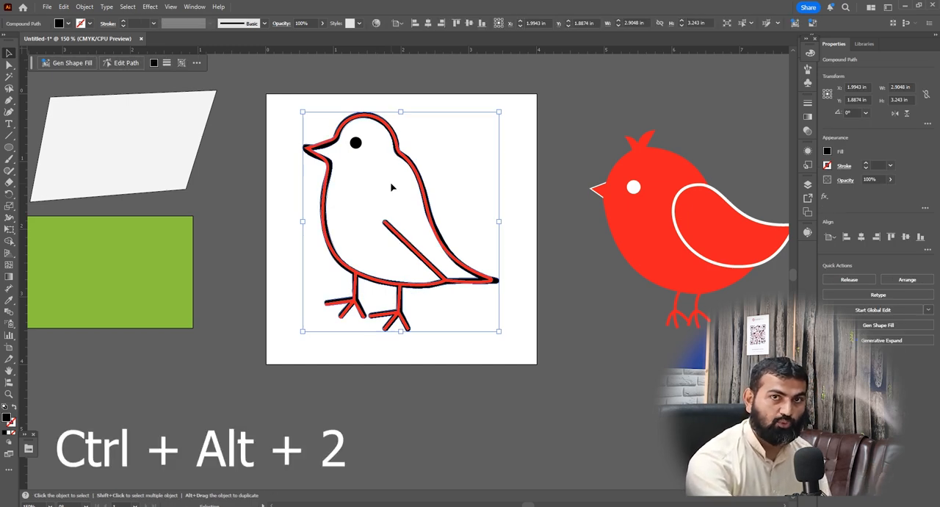
Move the black bird drawing sideways off the red trace, toward the solid red bird
{"action": "left_click", "coordinate": [552, 130]}
{"action": "left_click_drag", "start_coordinate": [499, 284], "coordinate": [719, 284]}
{"action": "left_click", "coordinate": [456, 336]}
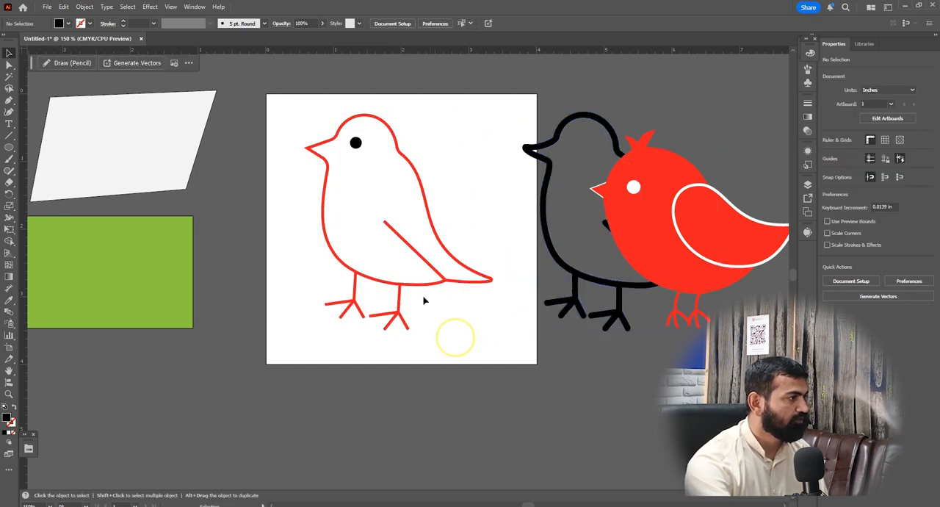
{"action": "left_click", "coordinate": [390, 193]}
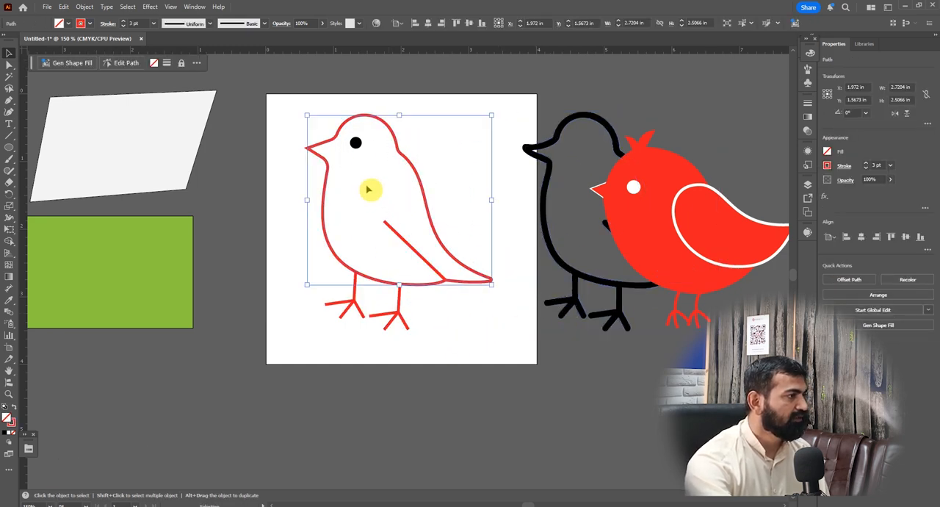
{"action": "left_click", "coordinate": [458, 127]}
{"action": "left_click", "coordinate": [356, 143]}
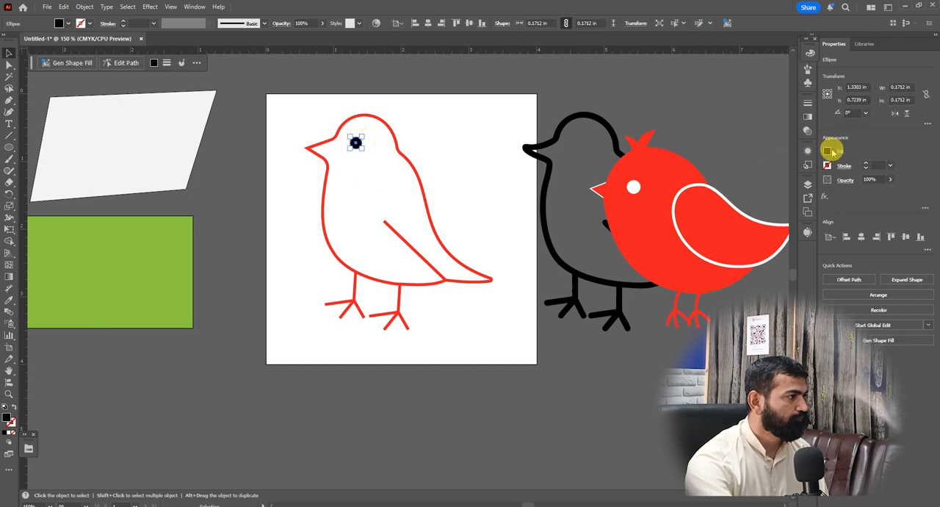
{"action": "left_click", "coordinate": [466, 166]}
Reposition the black bird drawing closer to the red trace, partly over the artboard's edge
{"action": "scroll", "coordinate": [340, 205], "scroll_direction": "down", "scroll_amount": 1}
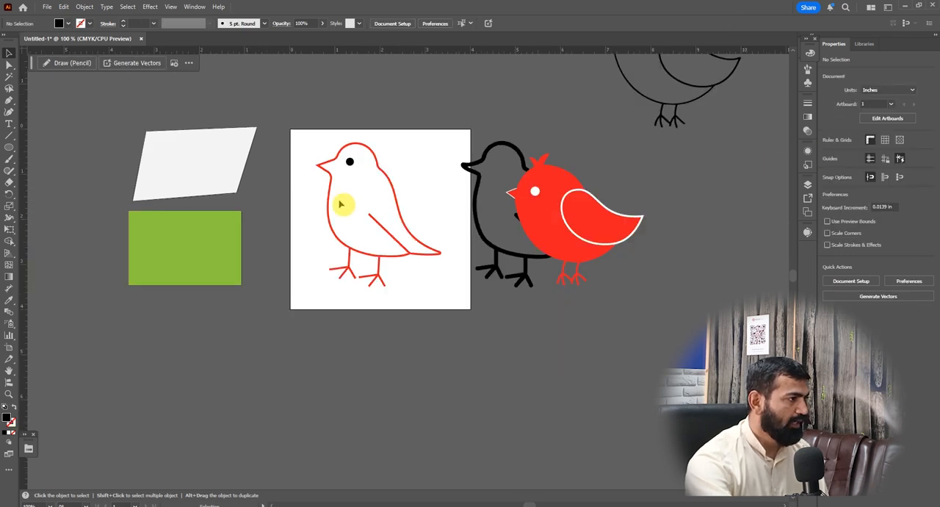
{"action": "left_click_drag", "start_coordinate": [467, 169], "coordinate": [432, 171]}
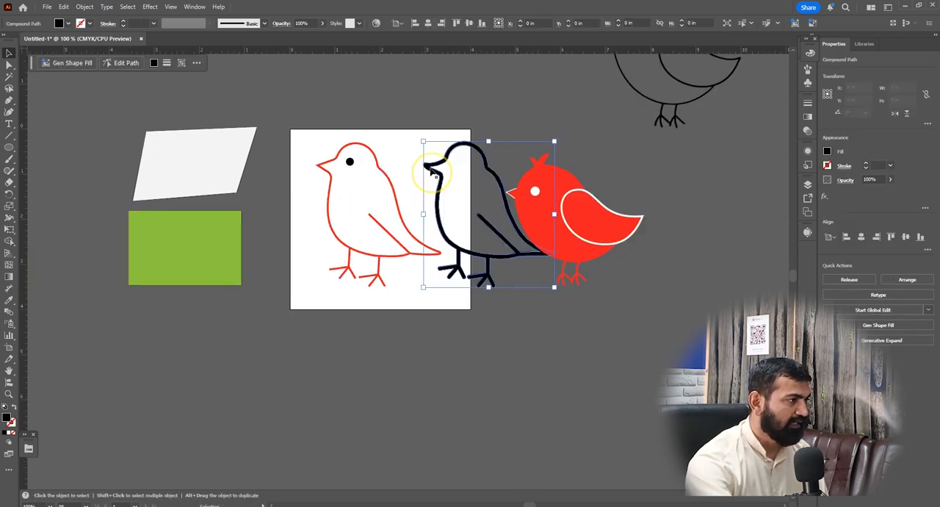